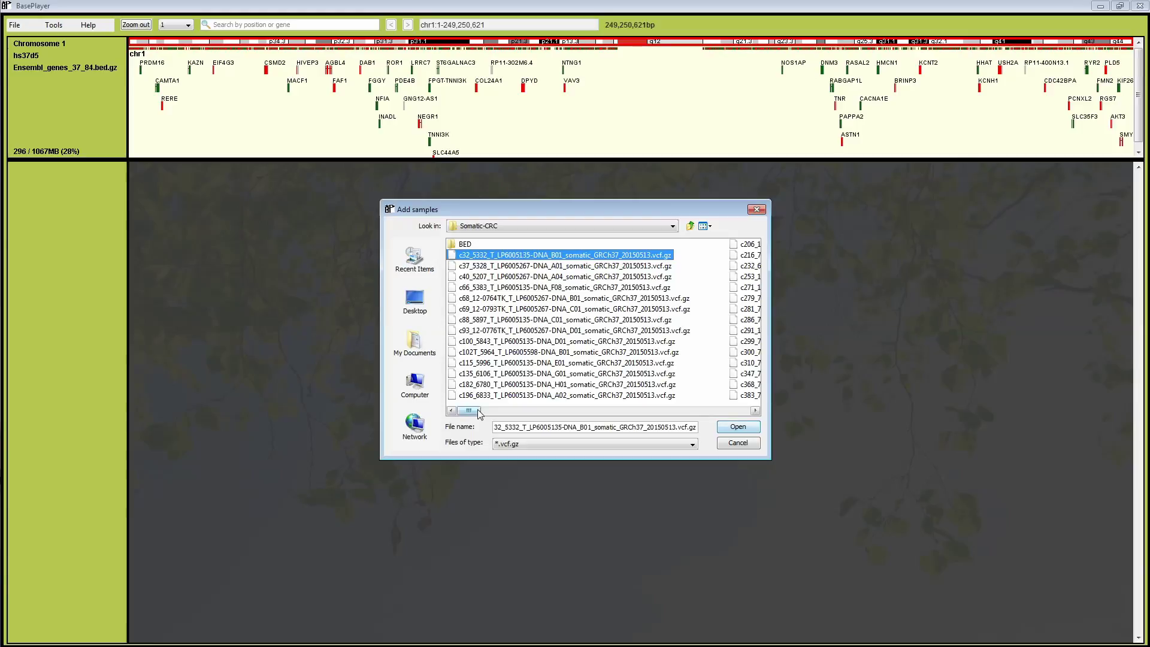
Select all somatic .vcf.gz sample files in the Somatic-CRC folder and load them
drag(476, 408, 793, 397)
shift+click(704, 353)
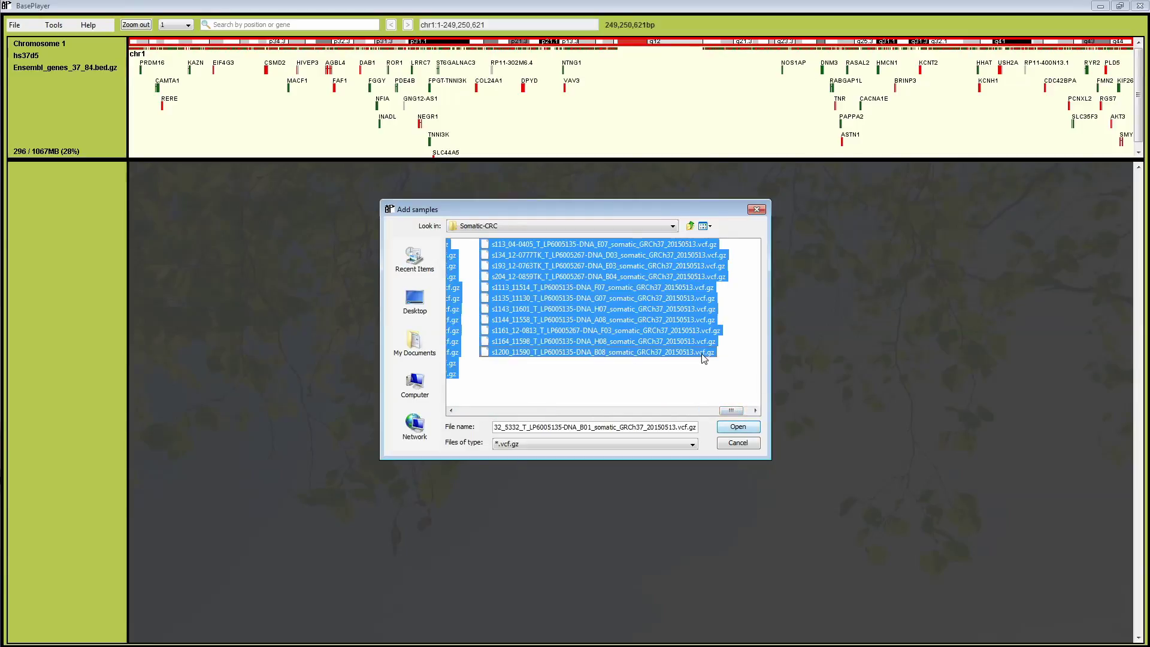
click(733, 429)
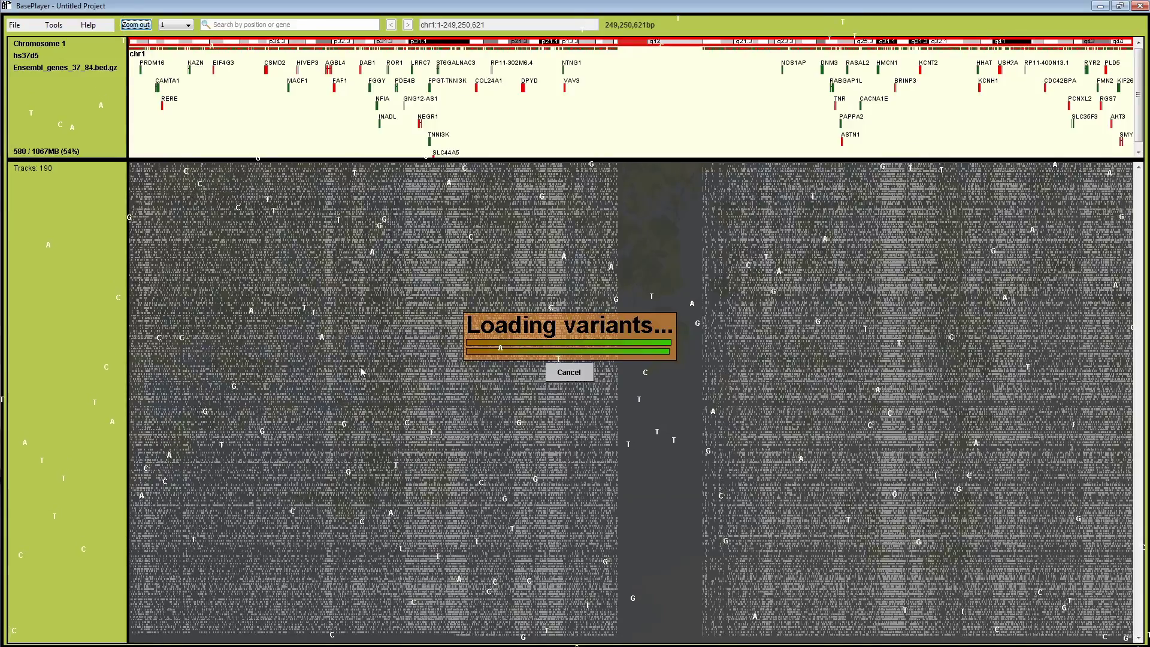
Add the Encode_Combined_Gm12878_H1hesc_Helas3_Hepg2_Huvec_K562.bed.gz track and restrict the displayed variants to its regions
click(54, 25)
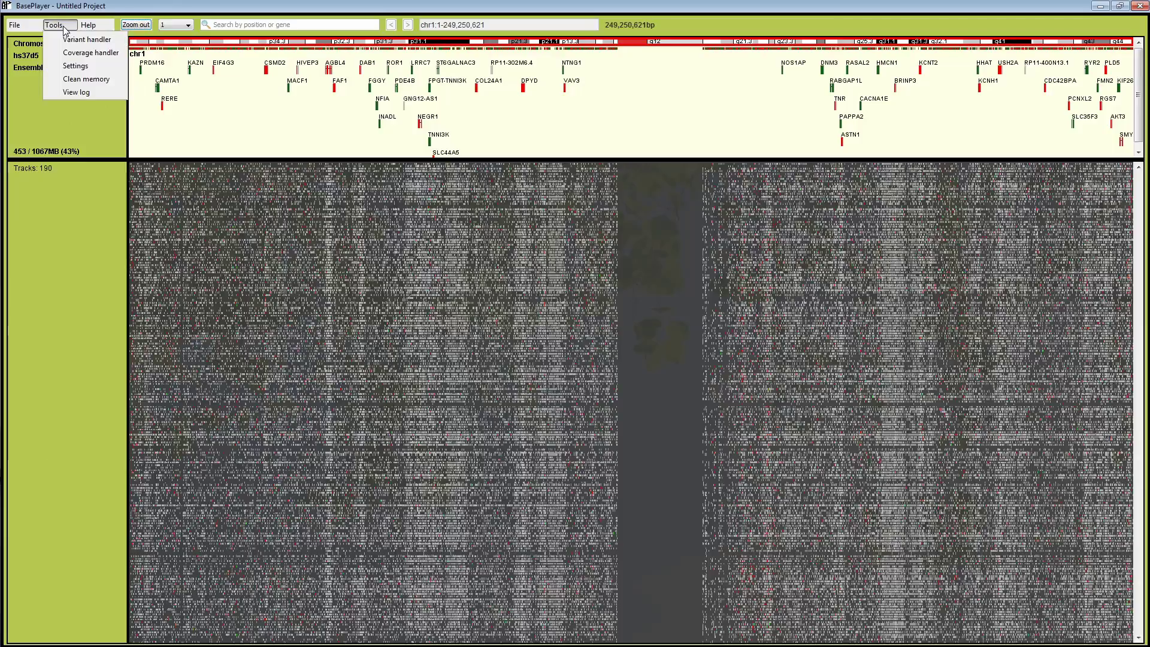
mouse_move(33, 27)
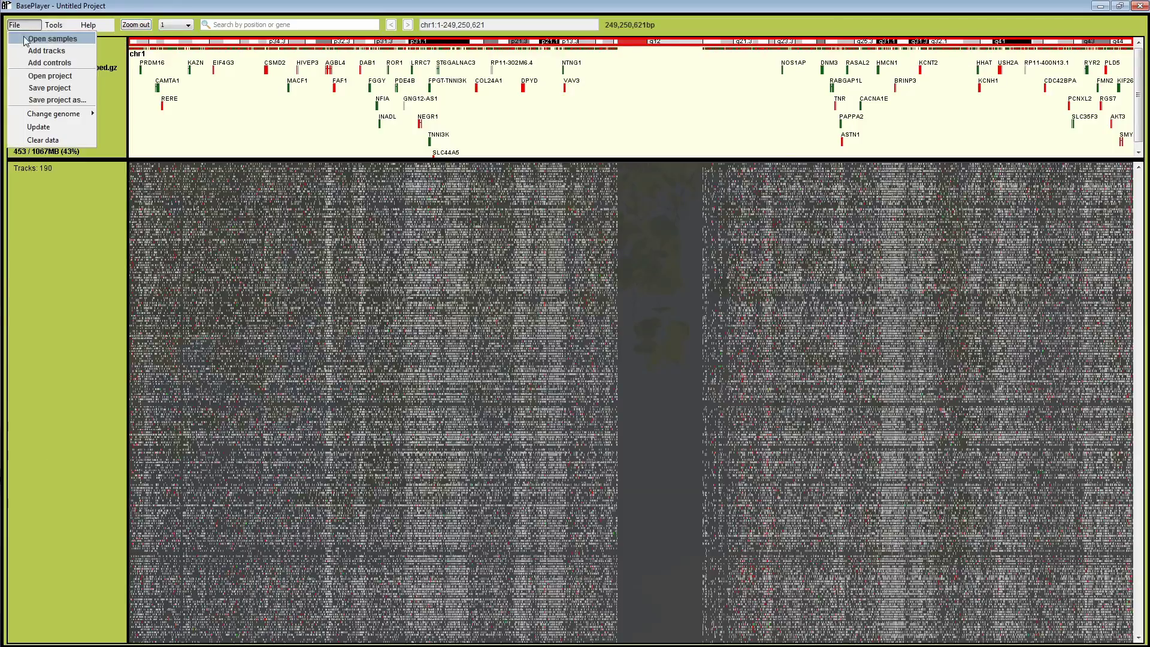
click(46, 51)
click(480, 256)
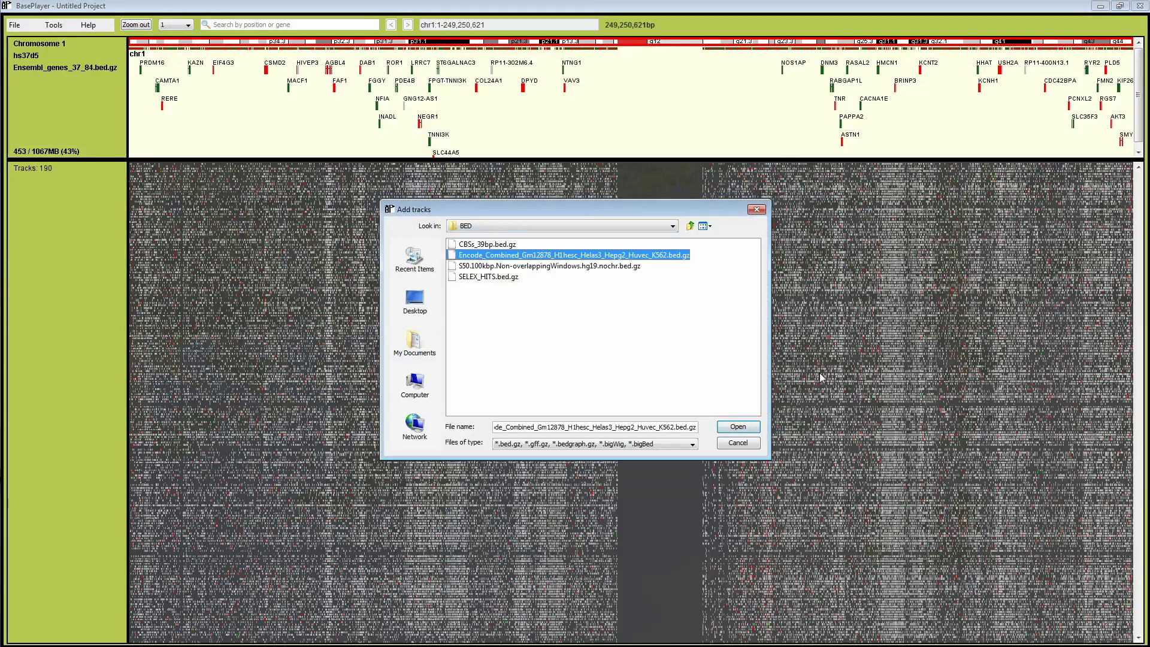
click(758, 426)
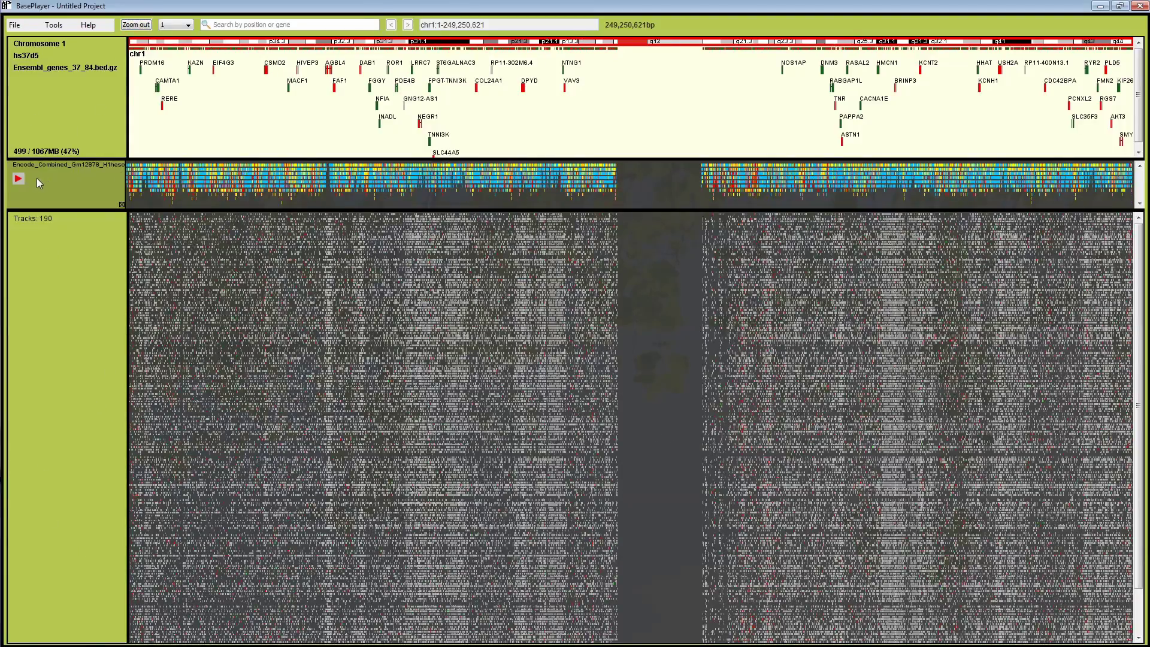
click(18, 179)
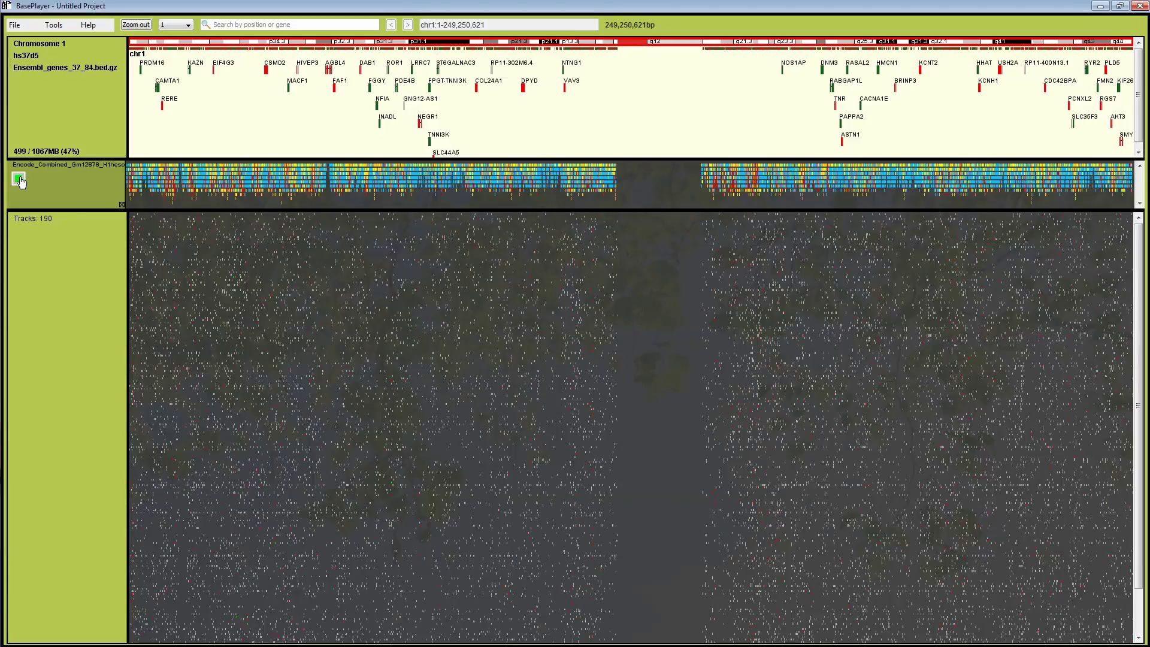
Open the Variant handler, hide indels, and set the minimum quality score to 0 and minimum coverage to 1
click(54, 24)
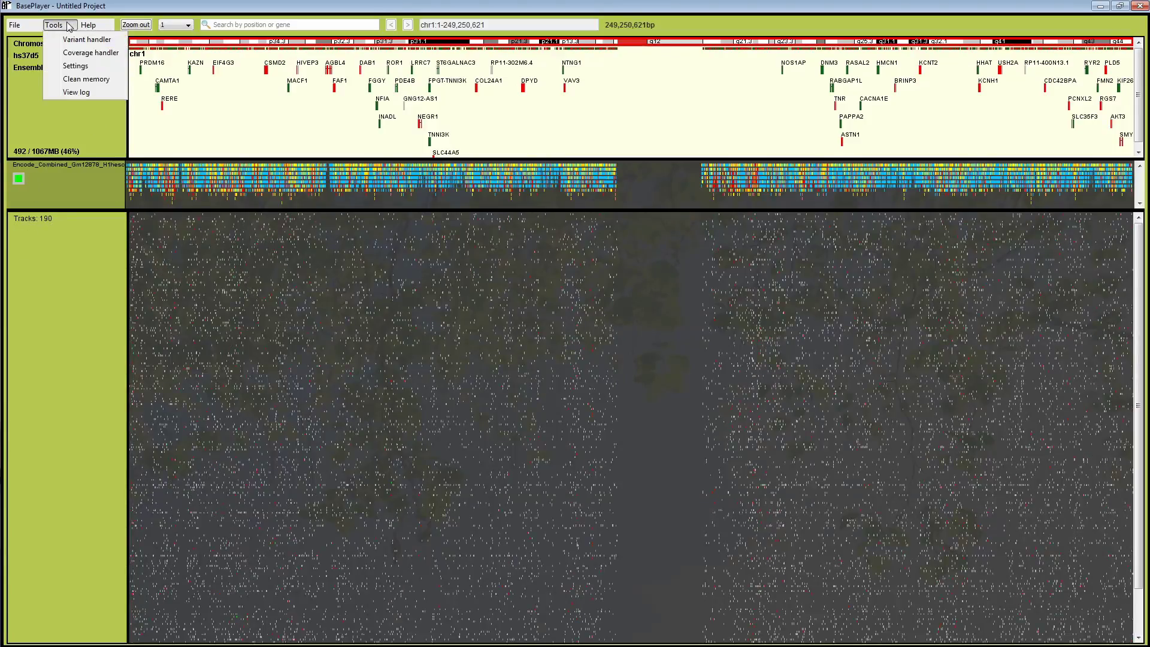
click(67, 43)
drag(133, 10, 907, 23)
click(810, 36)
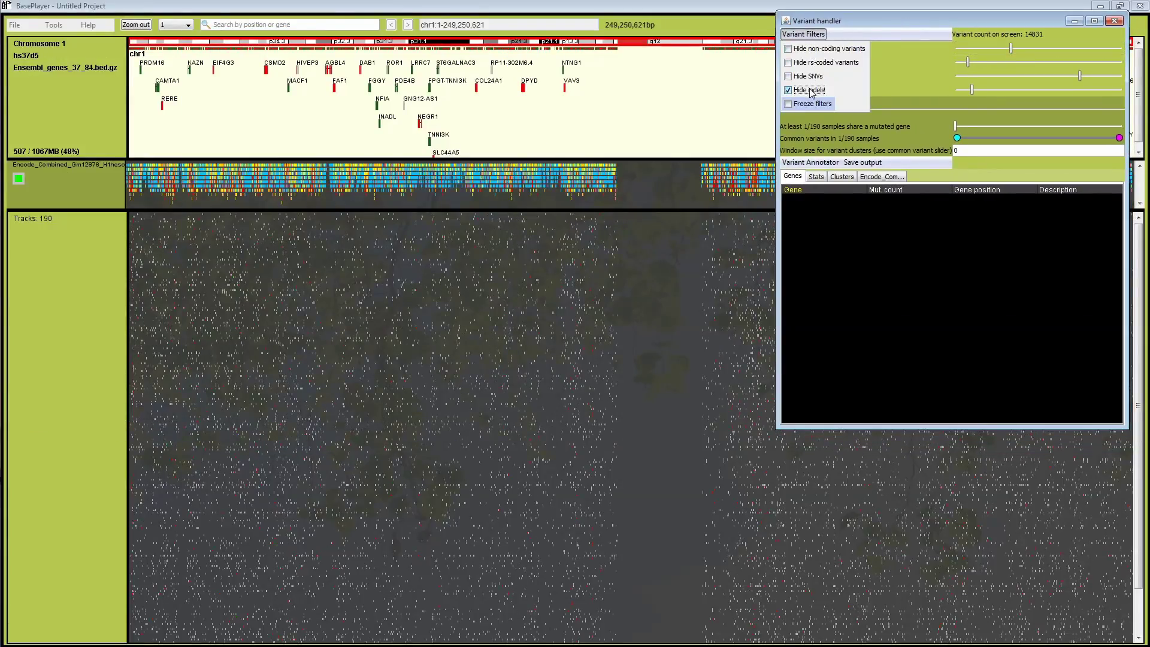
click(862, 23)
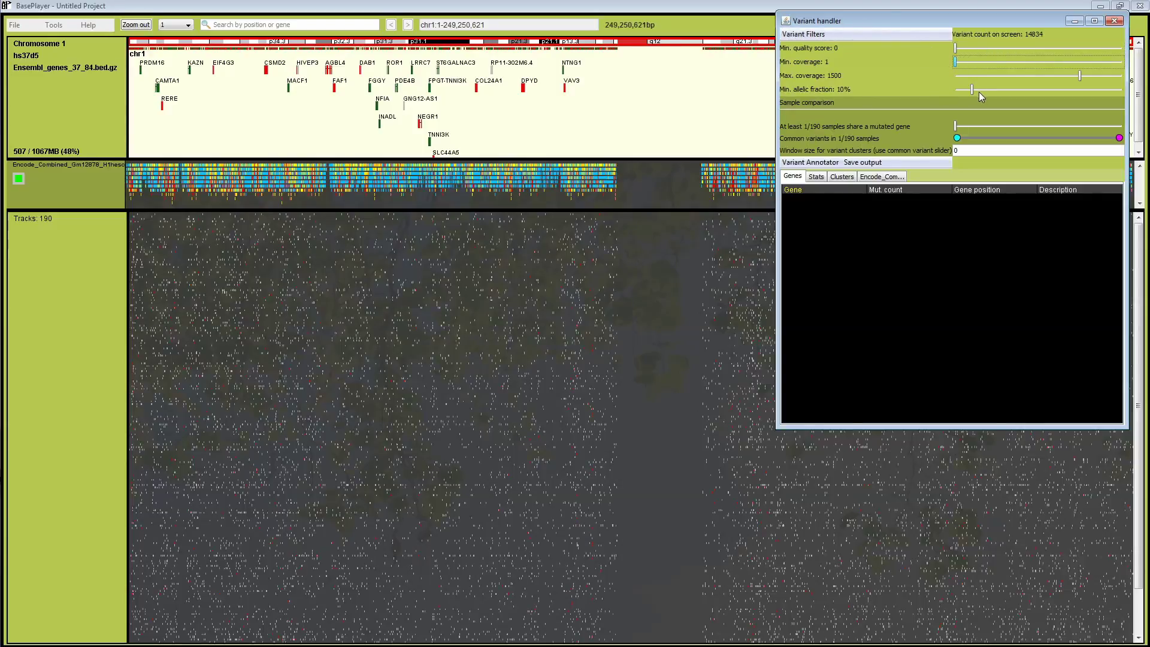
Set the minimum allelic fraction to 0% and require common variants in 4/190 samples with a cluster window size of 50
drag(972, 90, 955, 89)
drag(957, 138, 960, 138)
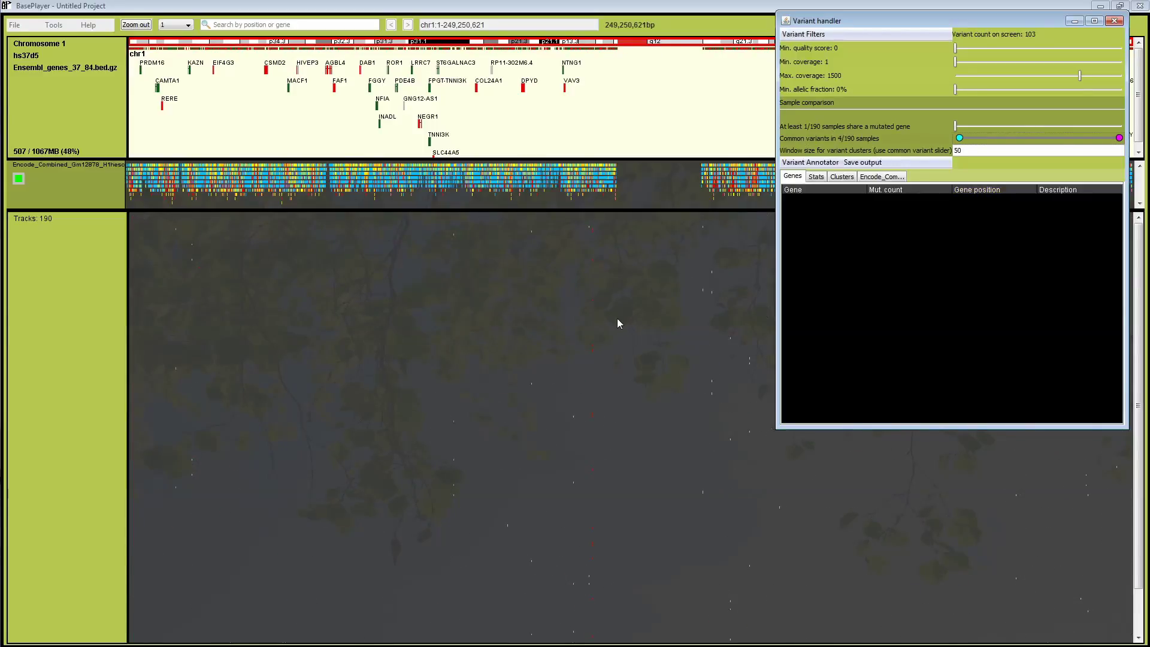
Inspect the clustered variants around chr1:115,258,746 at base level, and return to the whole chromosome 1 view
click(623, 278)
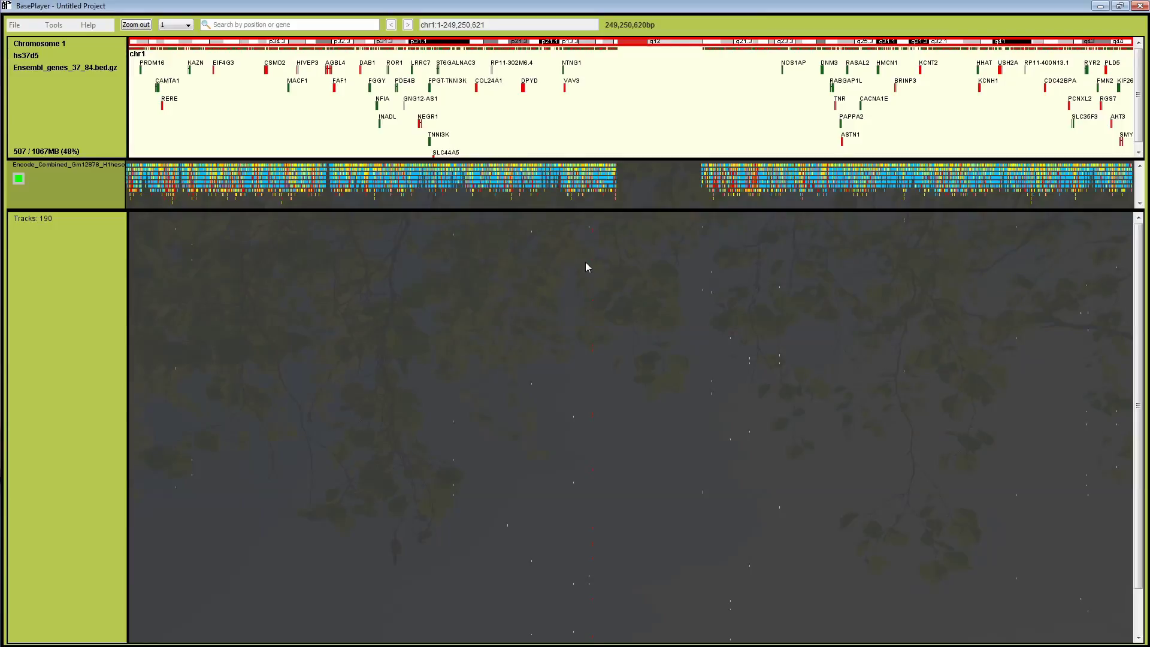
drag(585, 261, 601, 283)
drag(500, 254, 637, 302)
drag(492, 242, 548, 291)
scroll(753, 268, down, 1)
drag(631, 437, 606, 240)
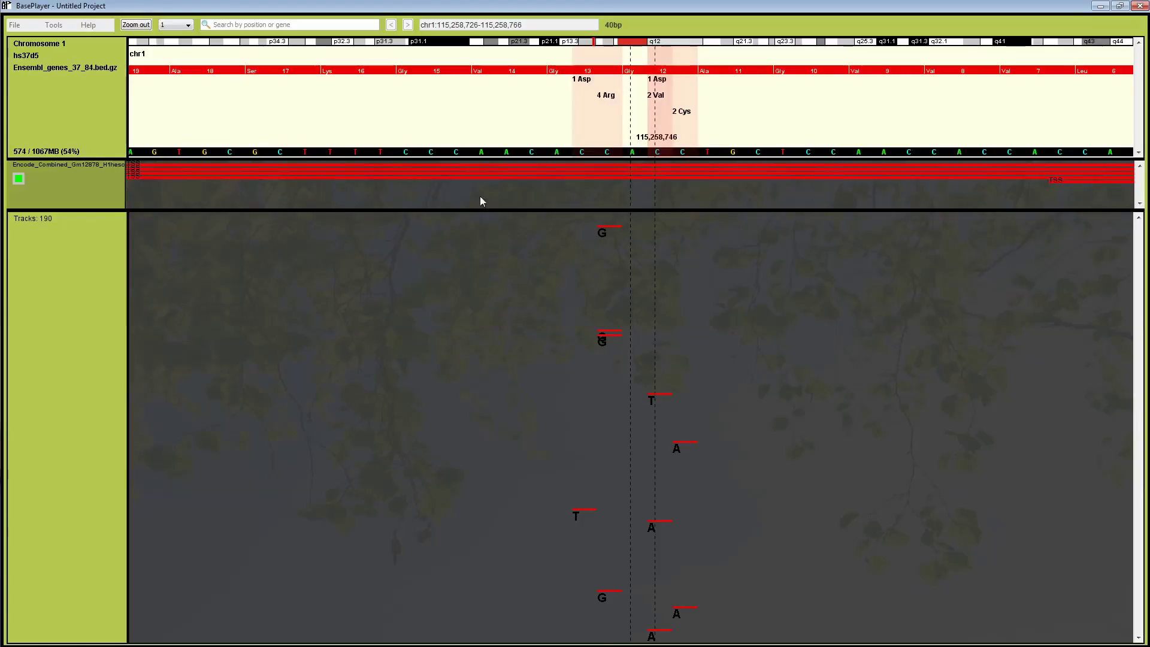
click(136, 25)
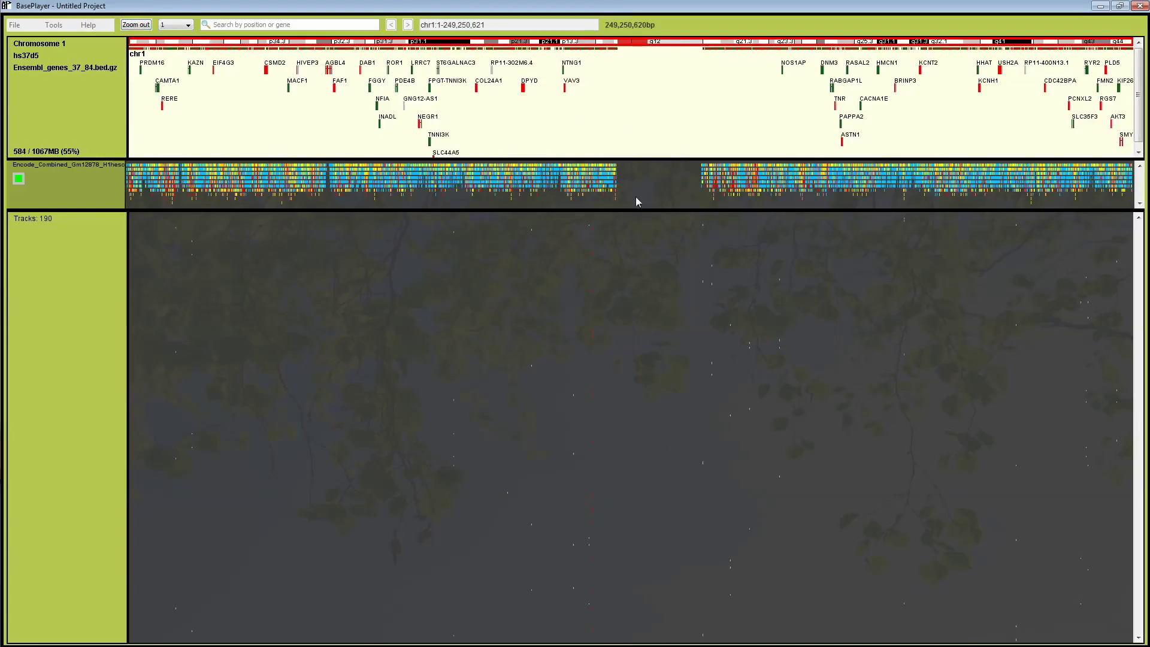
Run the variant annotation from the Variant handler with the All chromosomes option enabled
click(53, 25)
click(58, 37)
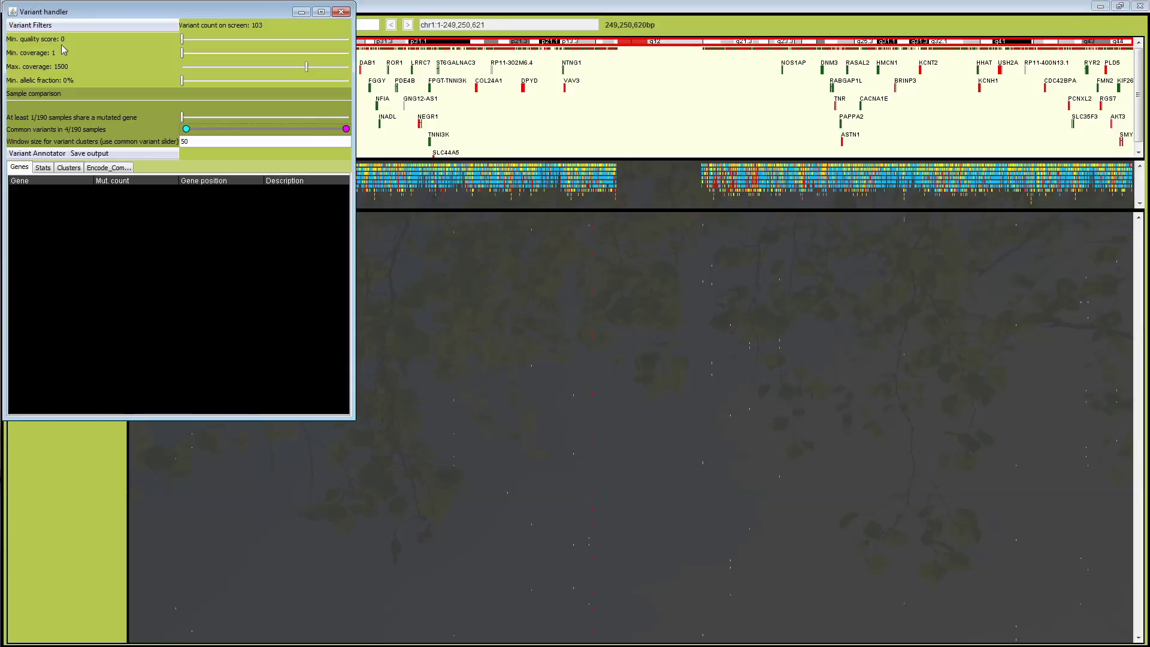
click(53, 154)
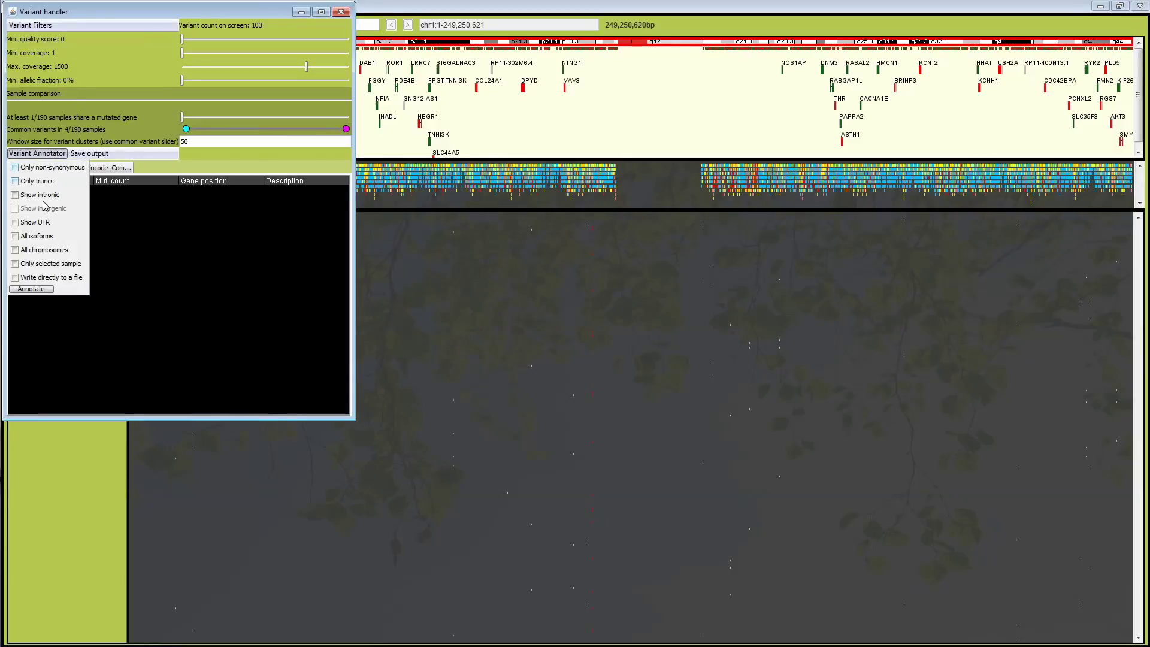
click(40, 289)
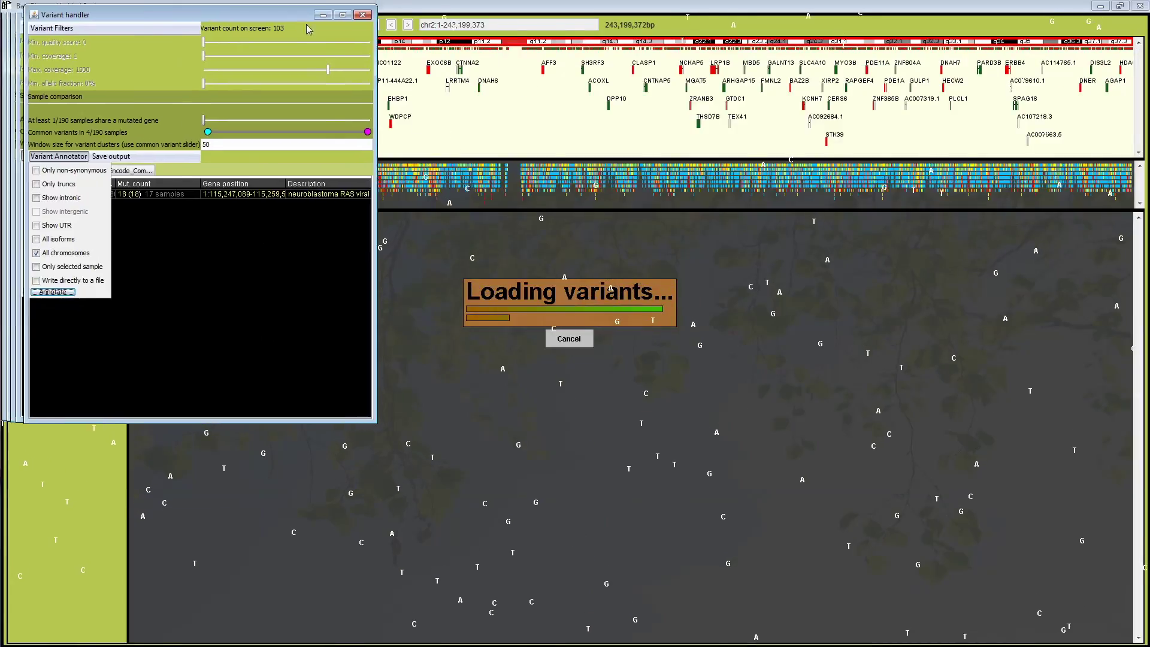
Reposition the Variant handler window and widen it so the result table's columns have more room
drag(308, 29, 686, 26)
drag(852, 116, 1130, 116)
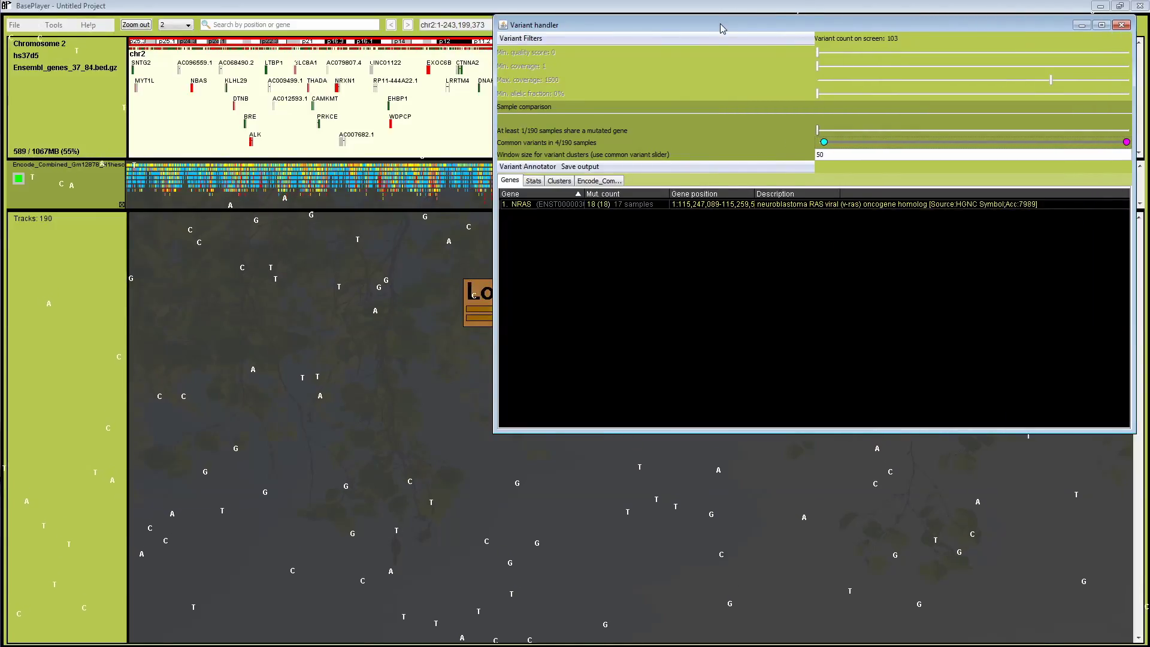
drag(723, 28, 724, 22)
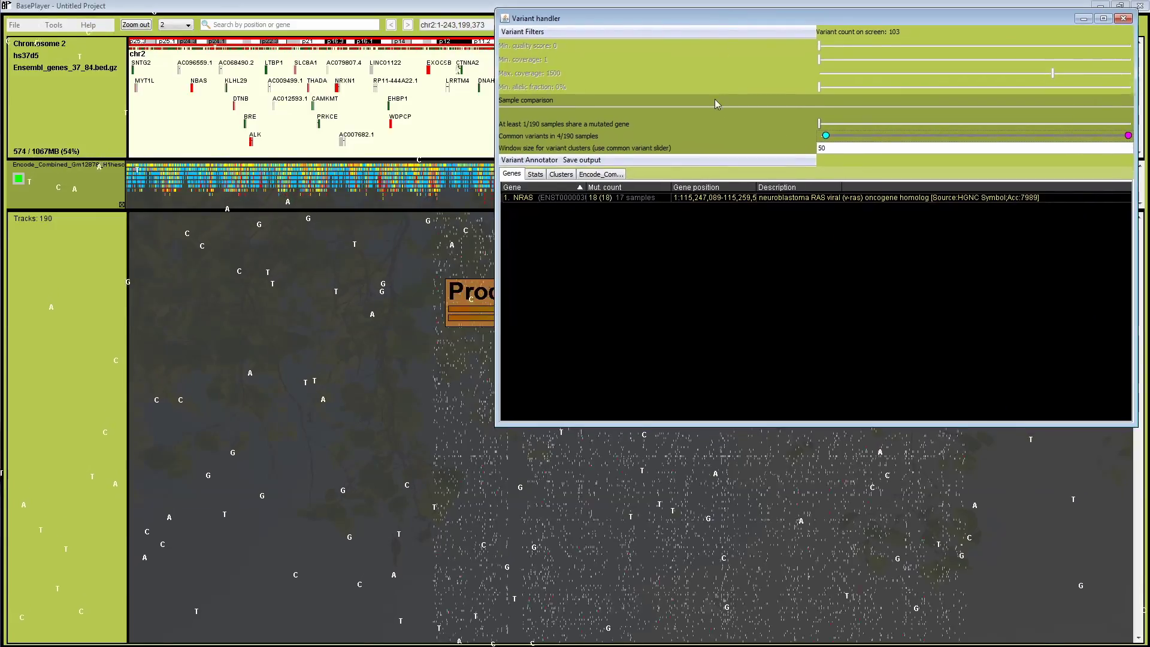
Expand the NRAS gene entry to examine its variants and the samples carrying Gln61His, and collapse it again
click(556, 199)
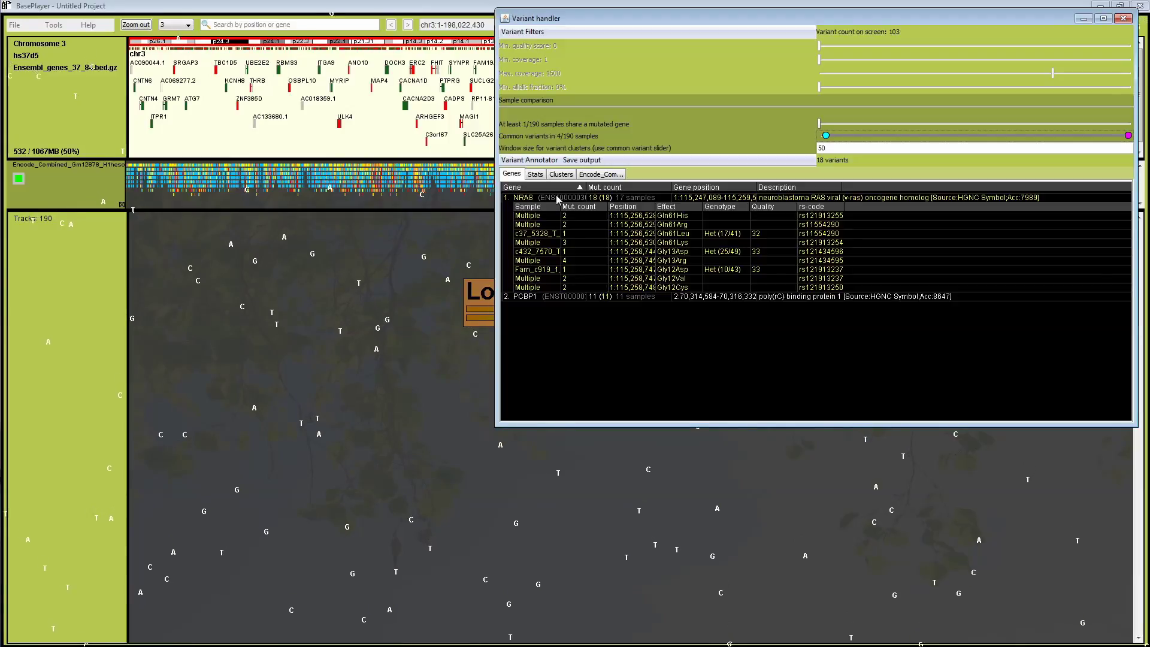
click(586, 216)
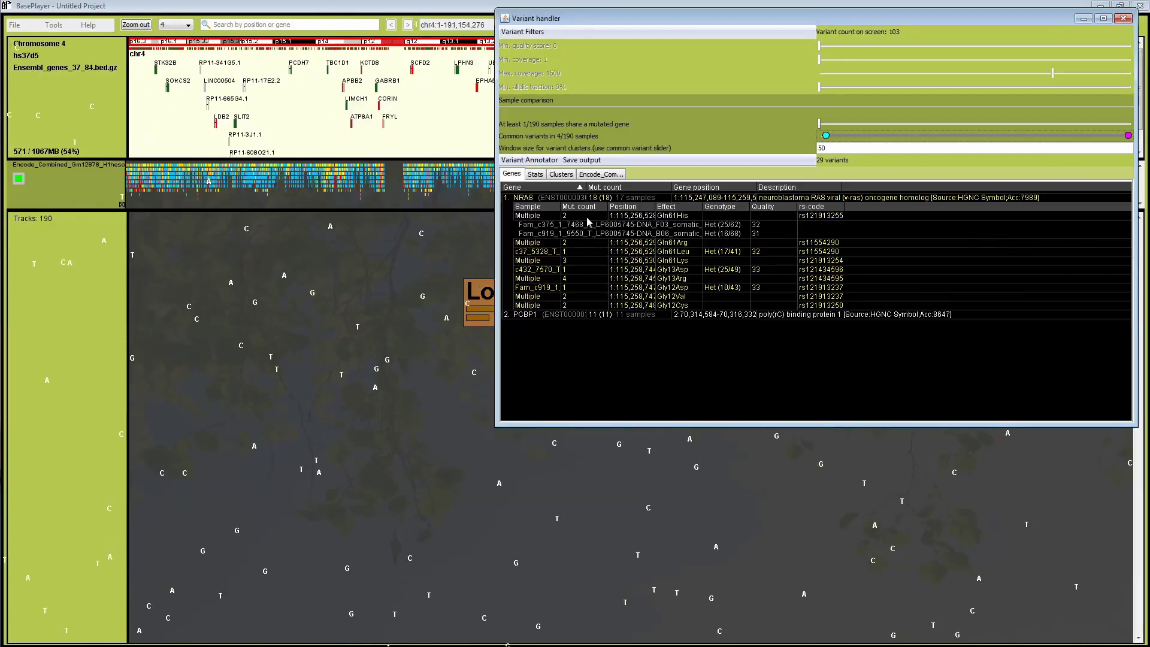
click(586, 216)
click(582, 198)
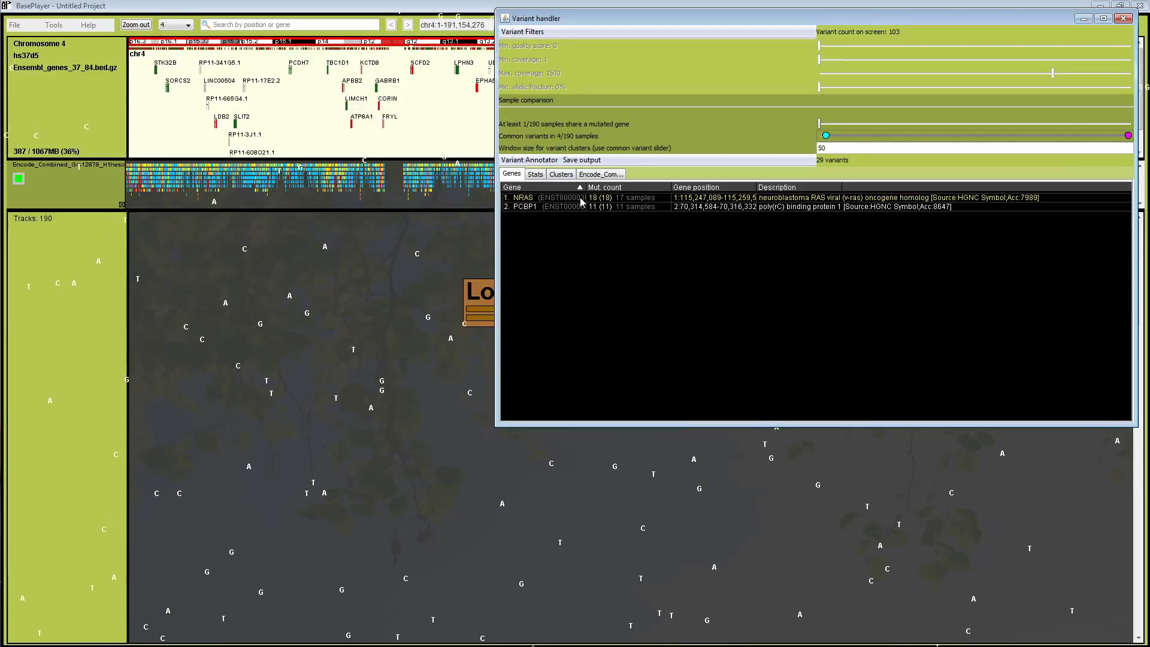
Review the per-sample variant statistics and browse the mutated regions listed for the Encode track
click(536, 175)
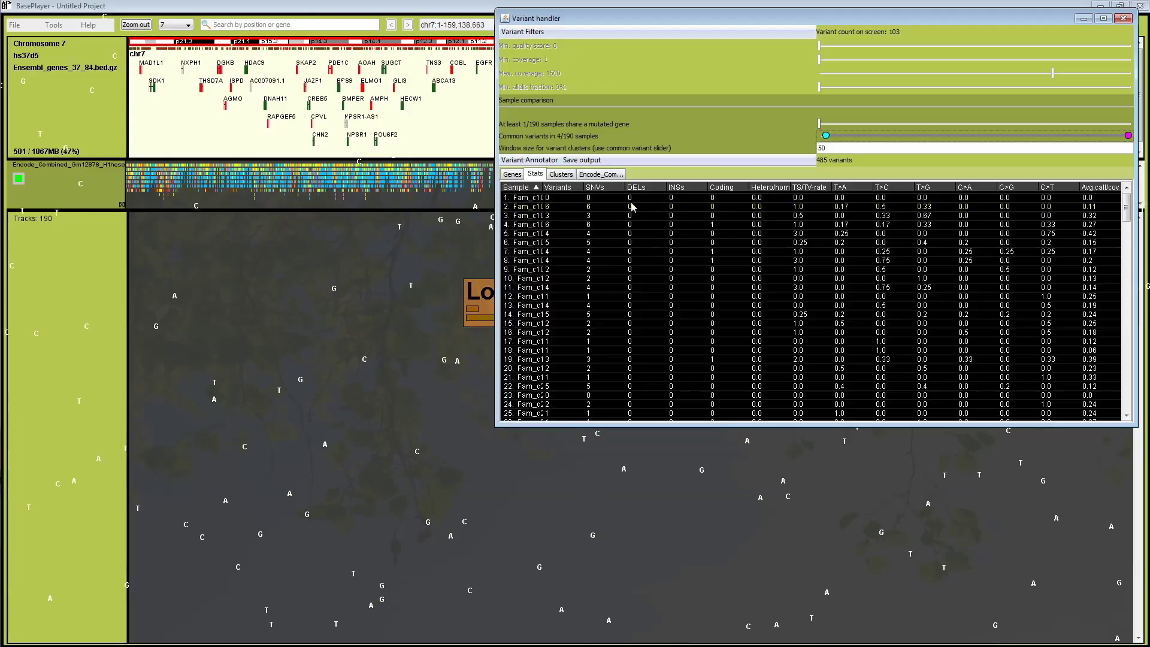
click(602, 174)
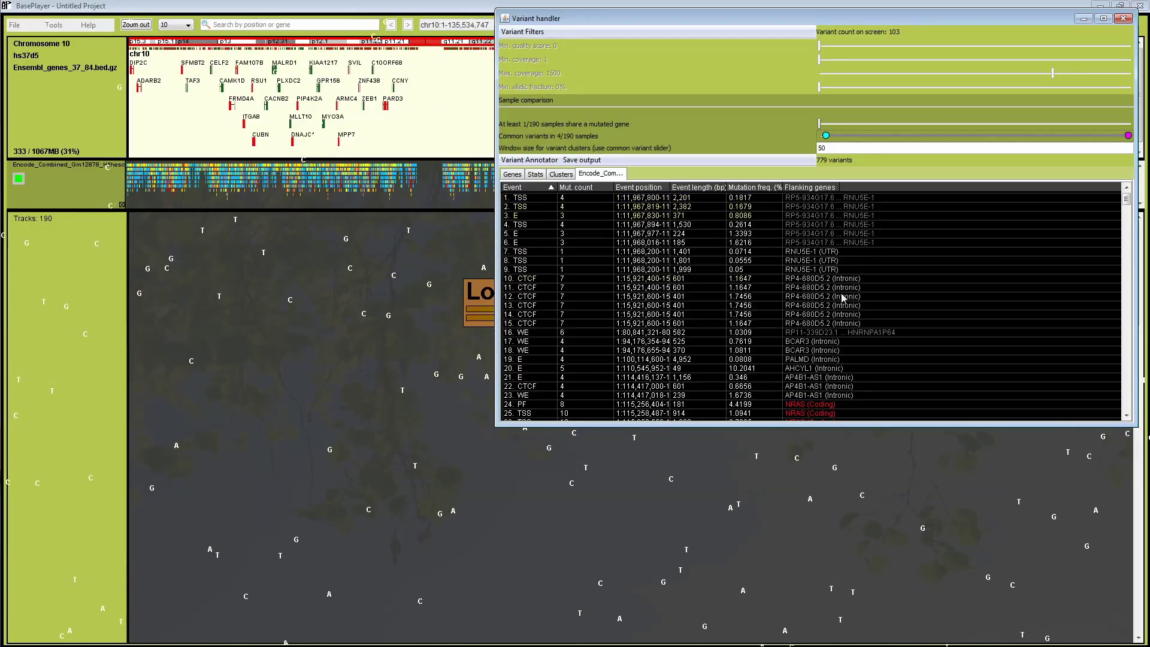
scroll(970, 299, down, 2)
scroll(971, 293, down, 5)
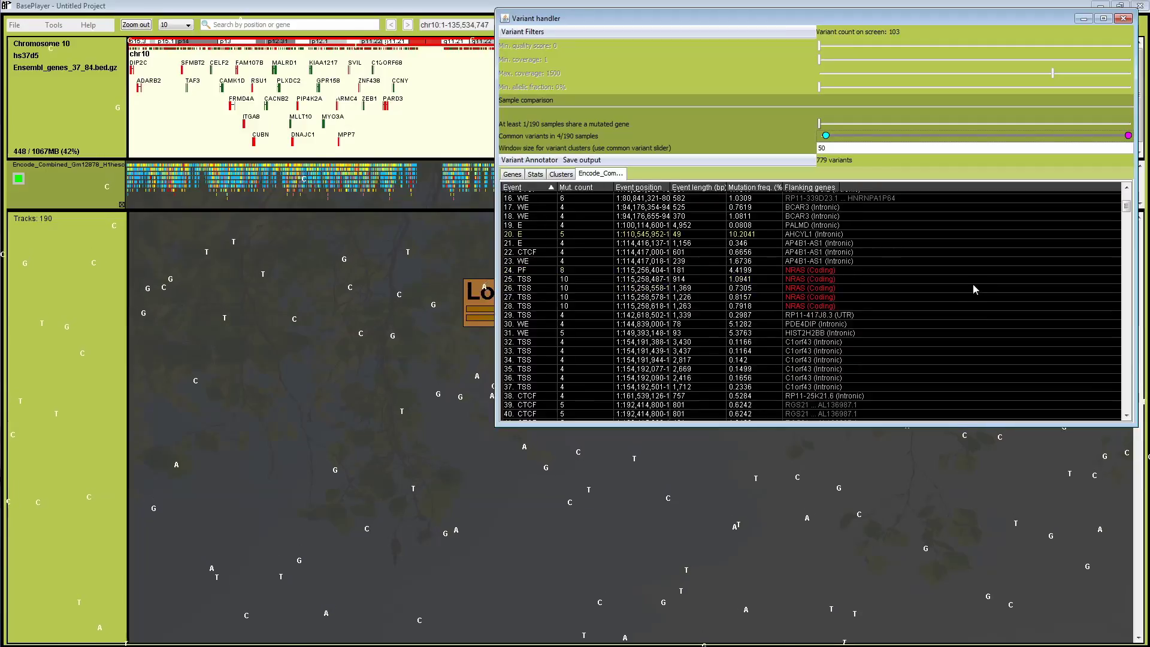
scroll(1126, 204, up, 2)
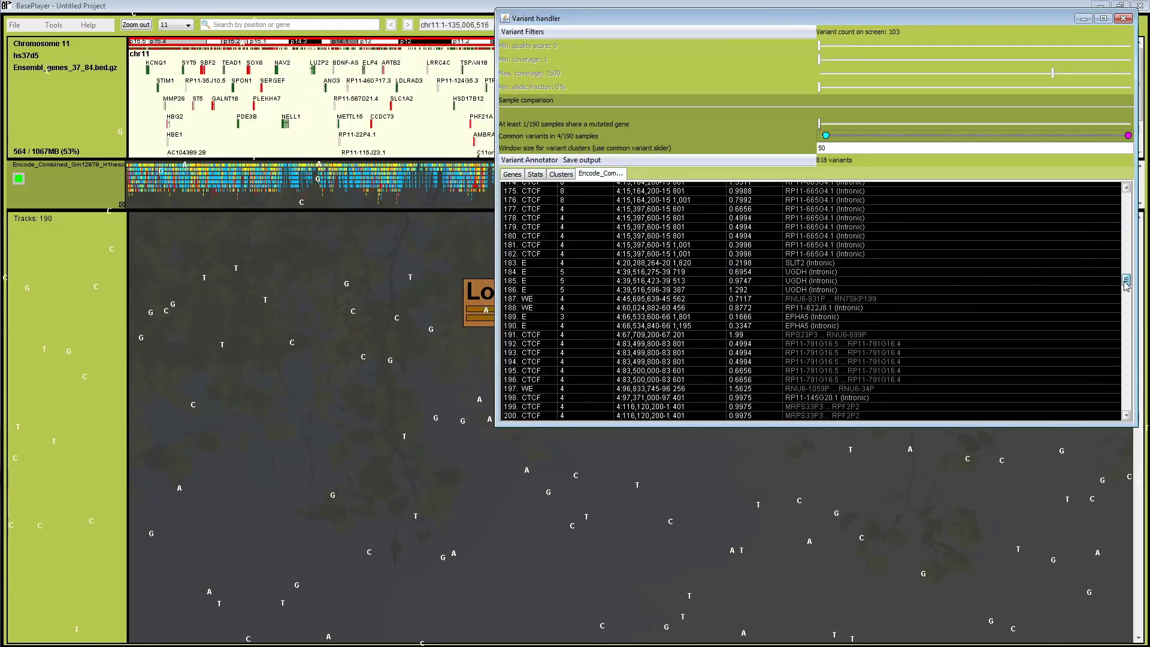
scroll(1127, 194, up, 6)
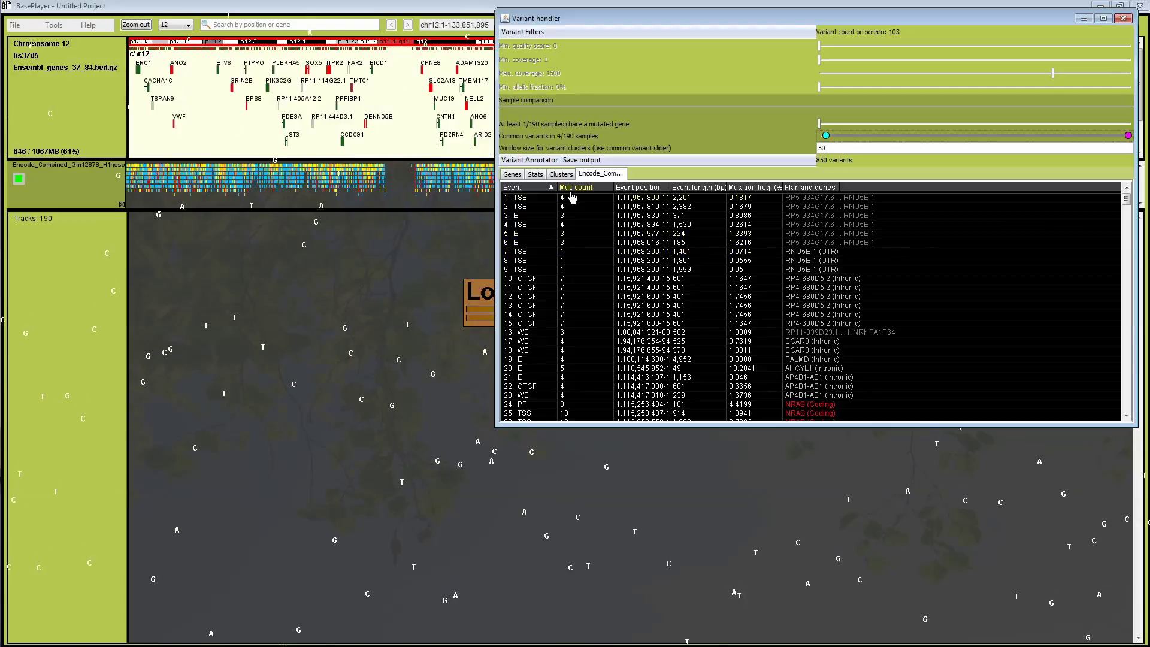
Show the variant clusters, widen the Flanking genes column, and browse the cluster list
click(561, 175)
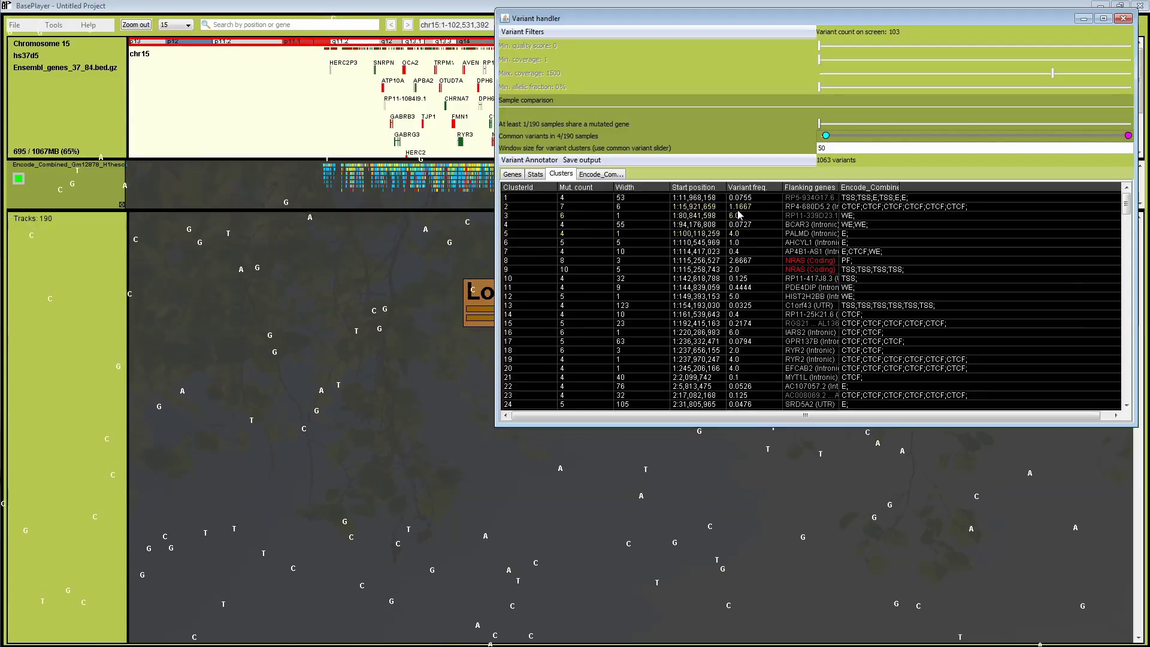
drag(839, 187, 916, 187)
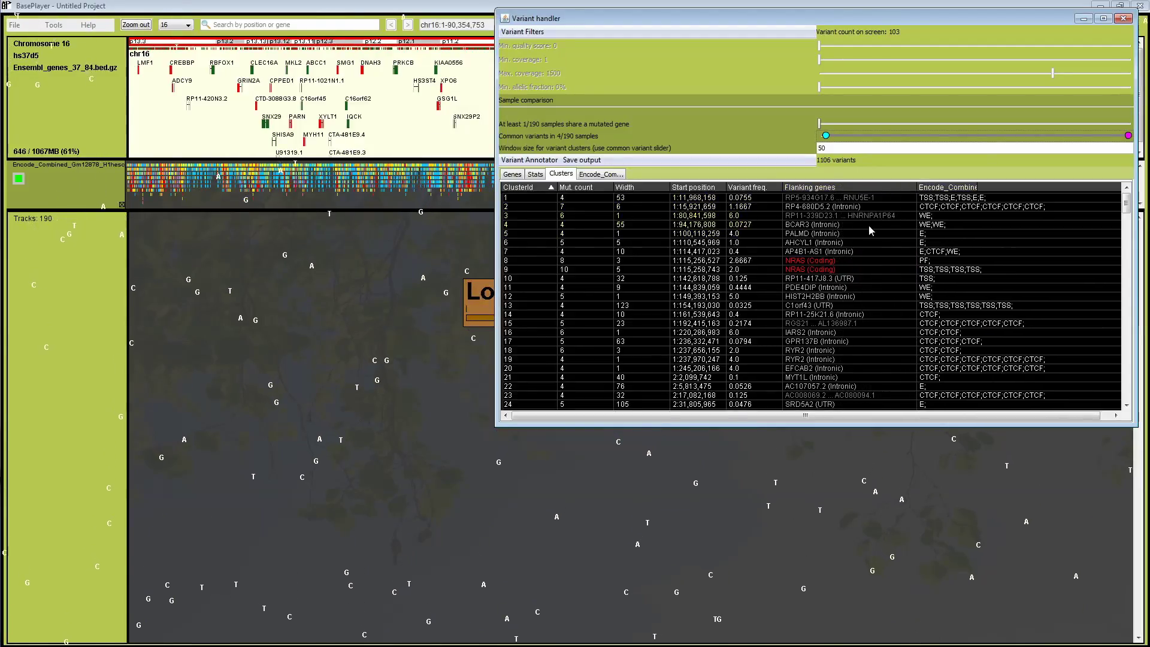
scroll(872, 231, down, 4)
drag(1127, 215, 1131, 334)
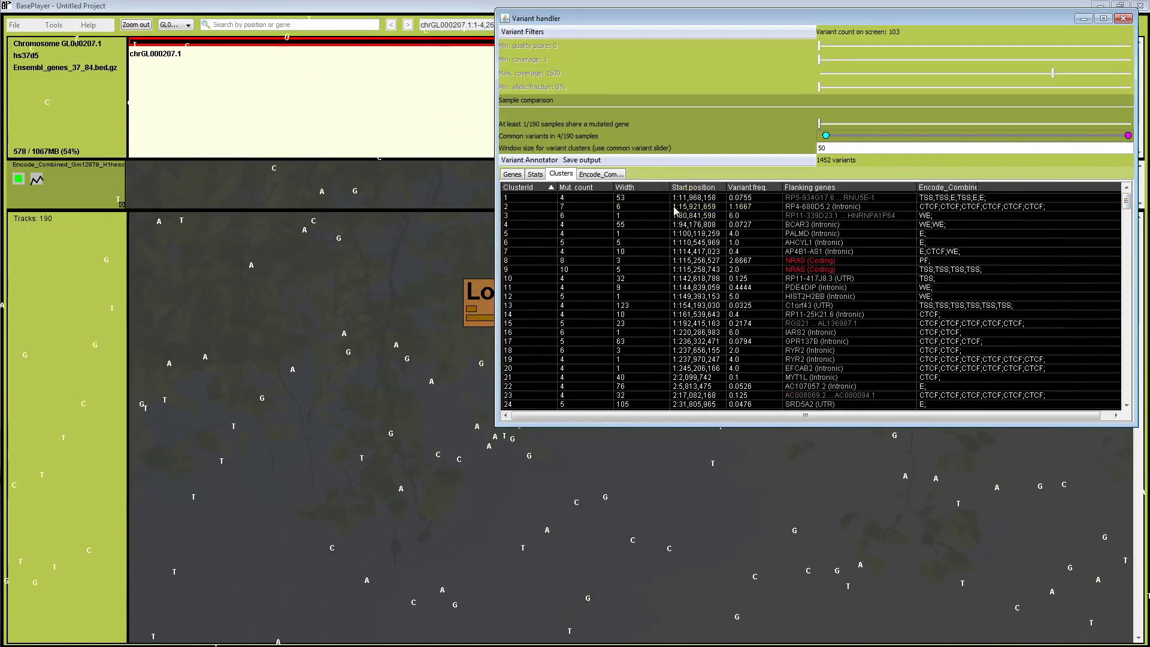
Sort the clusters by mutation count in descending order and go to the CBFA2T2 cluster at 20:32,171,735
click(575, 187)
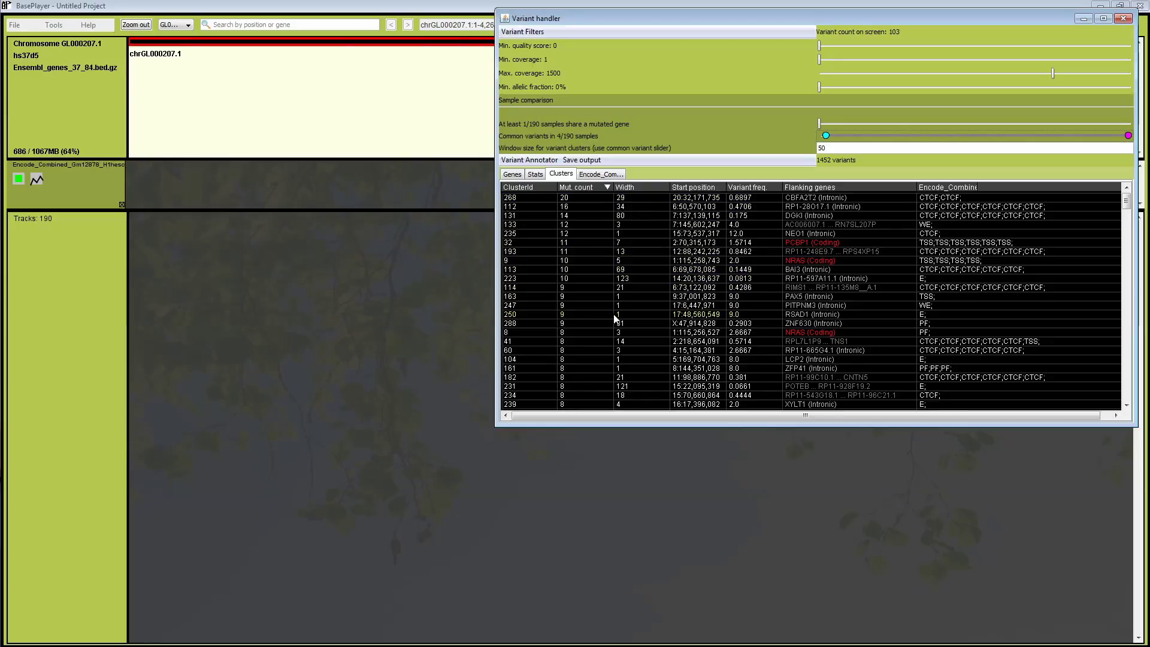
click(576, 199)
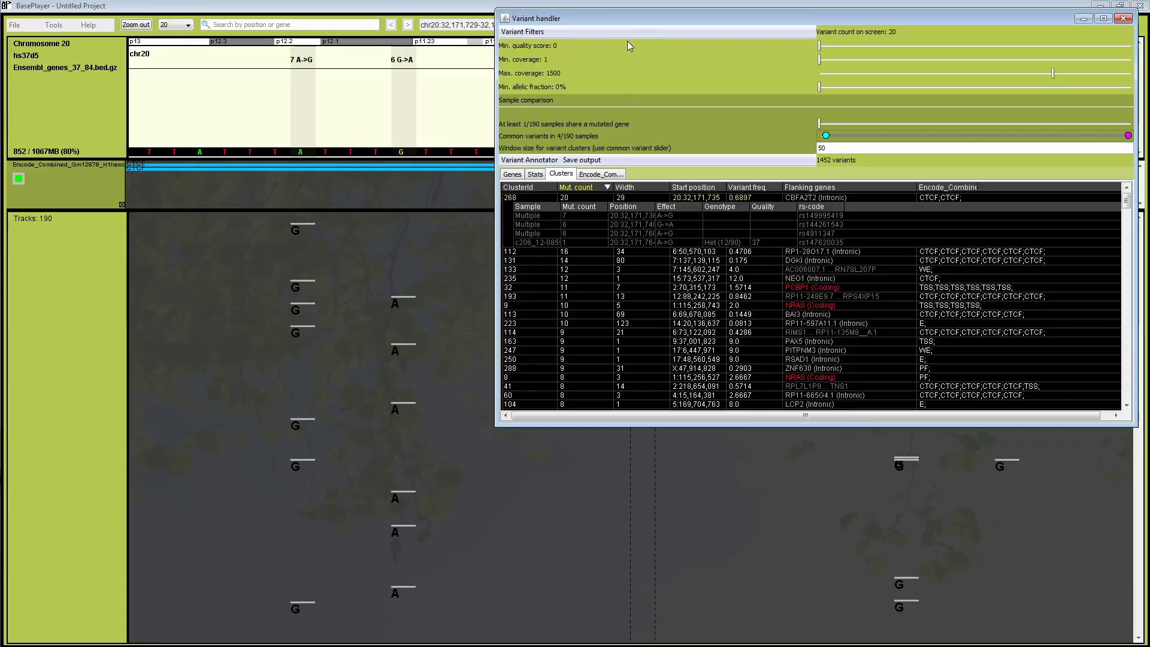
click(454, 285)
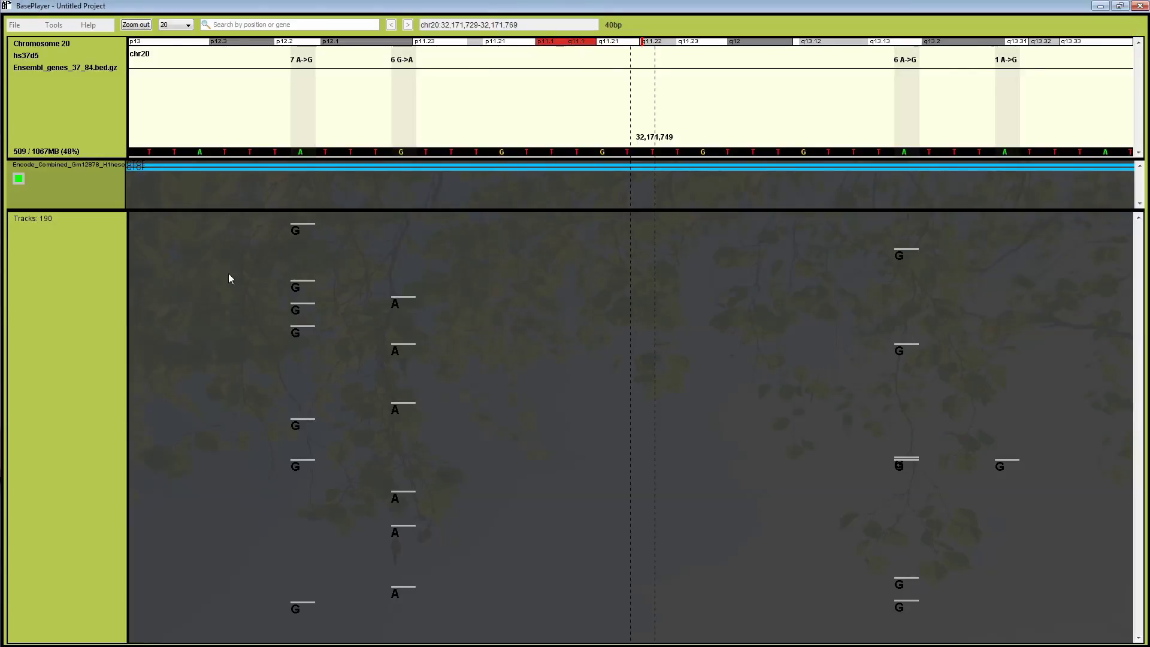
Copy the reference sequence spanning the cluster's four variant positions and show the surrounding CBFA2T2 region, about 67 kb wide
drag(222, 152, 1051, 152)
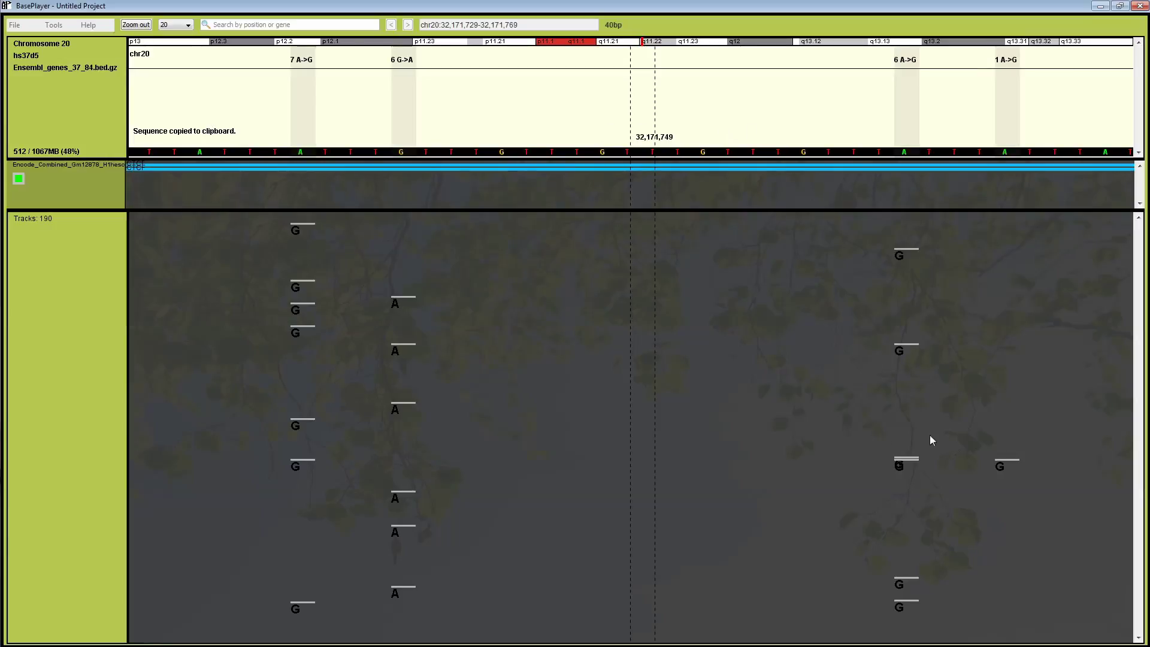
drag(883, 355, 308, 276)
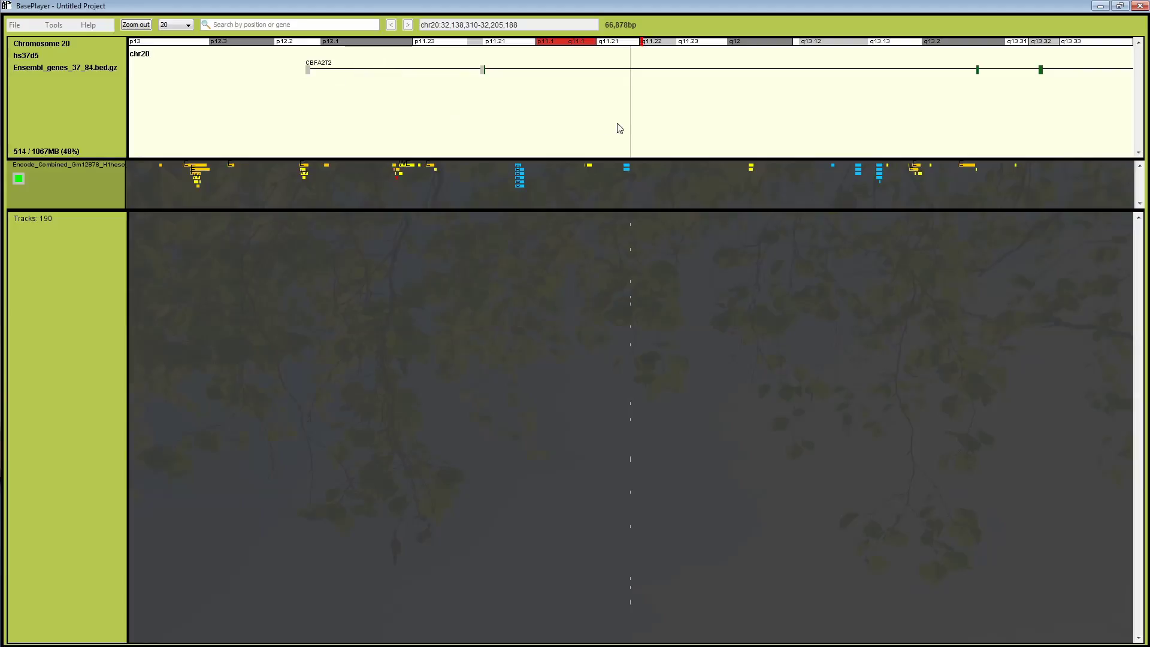
Go from the cluster list to the nine-mutation cluster at 6:73,122,092 and view its variants on chromosome 6
click(15, 27)
click(60, 37)
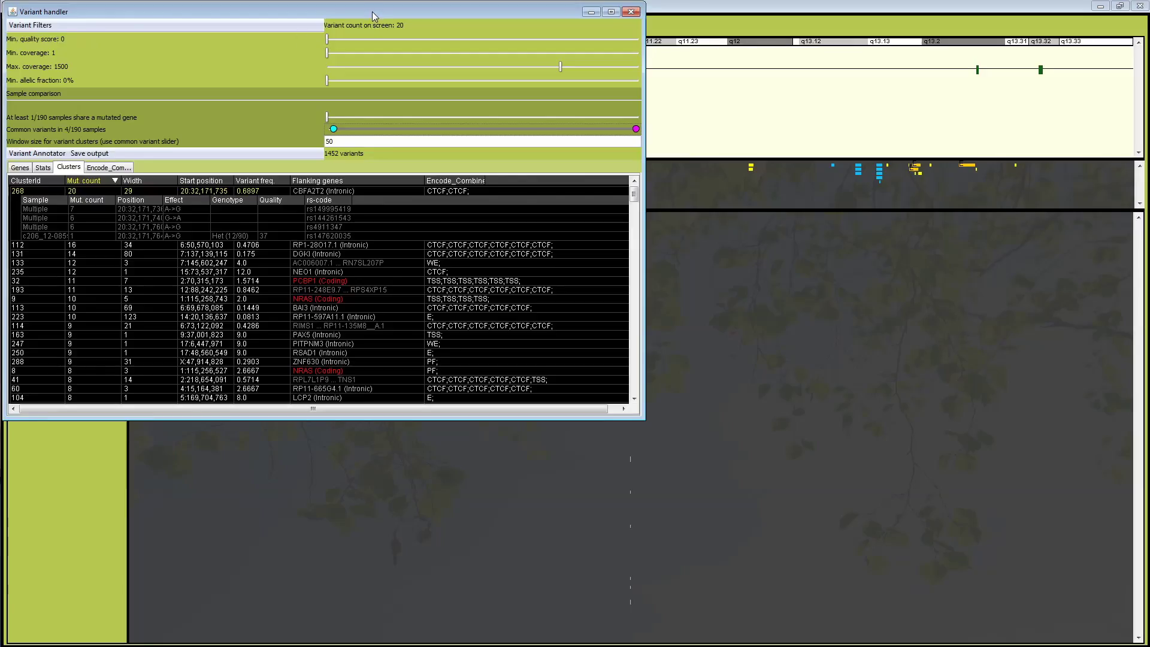
drag(372, 16, 851, 37)
click(656, 215)
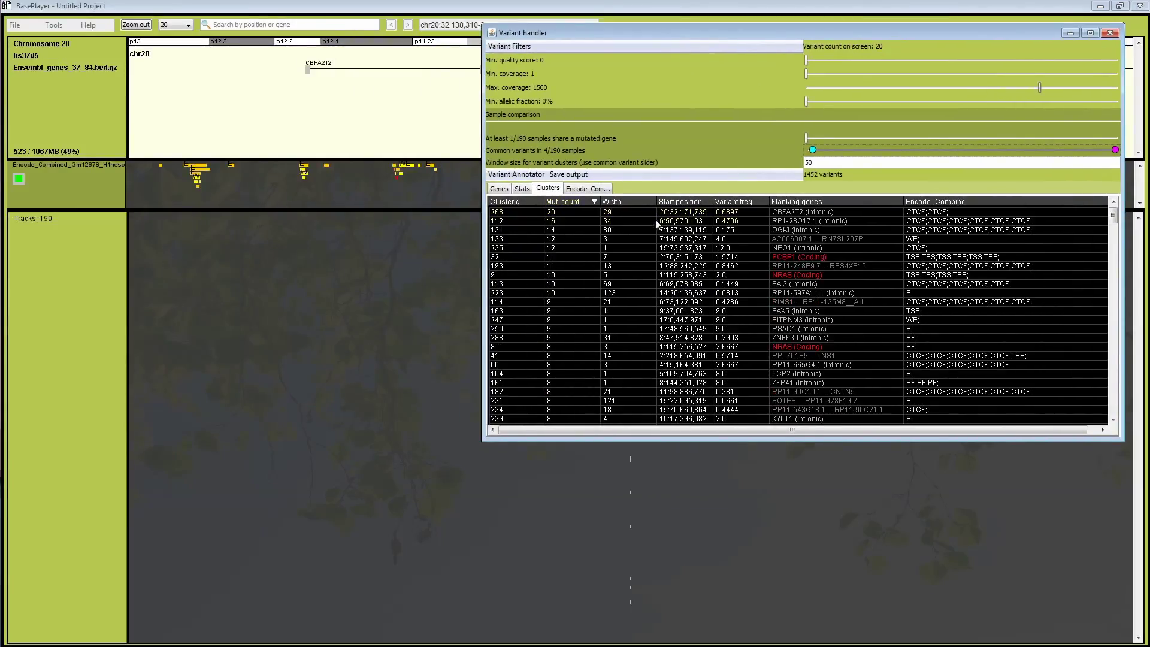
click(641, 303)
click(641, 299)
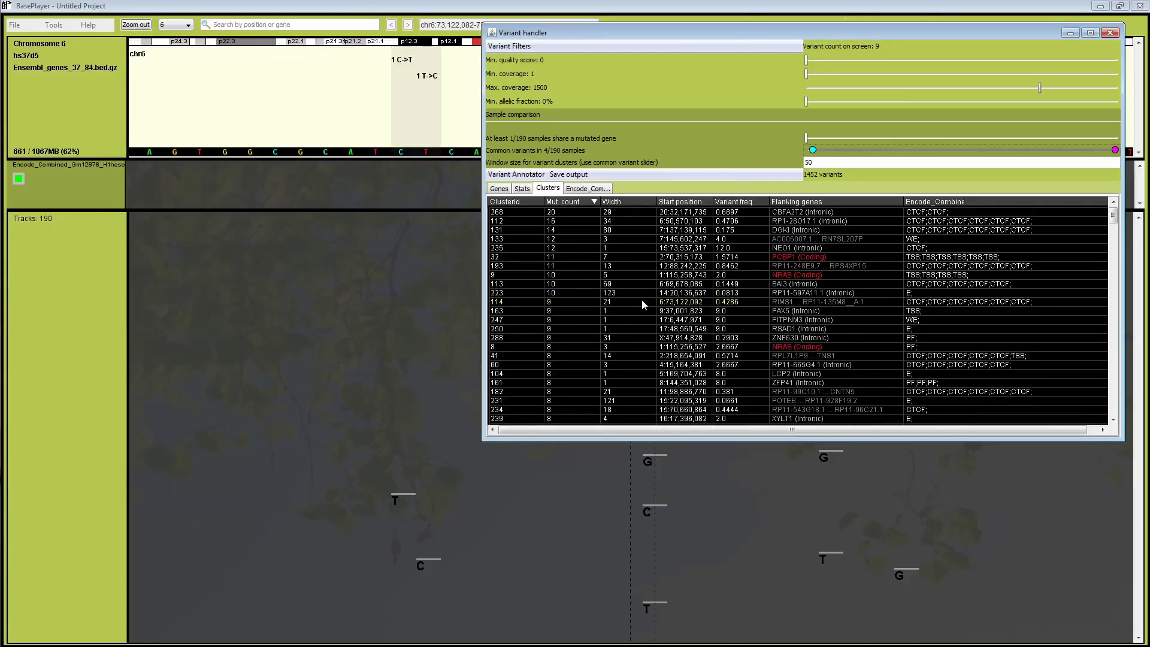
click(367, 306)
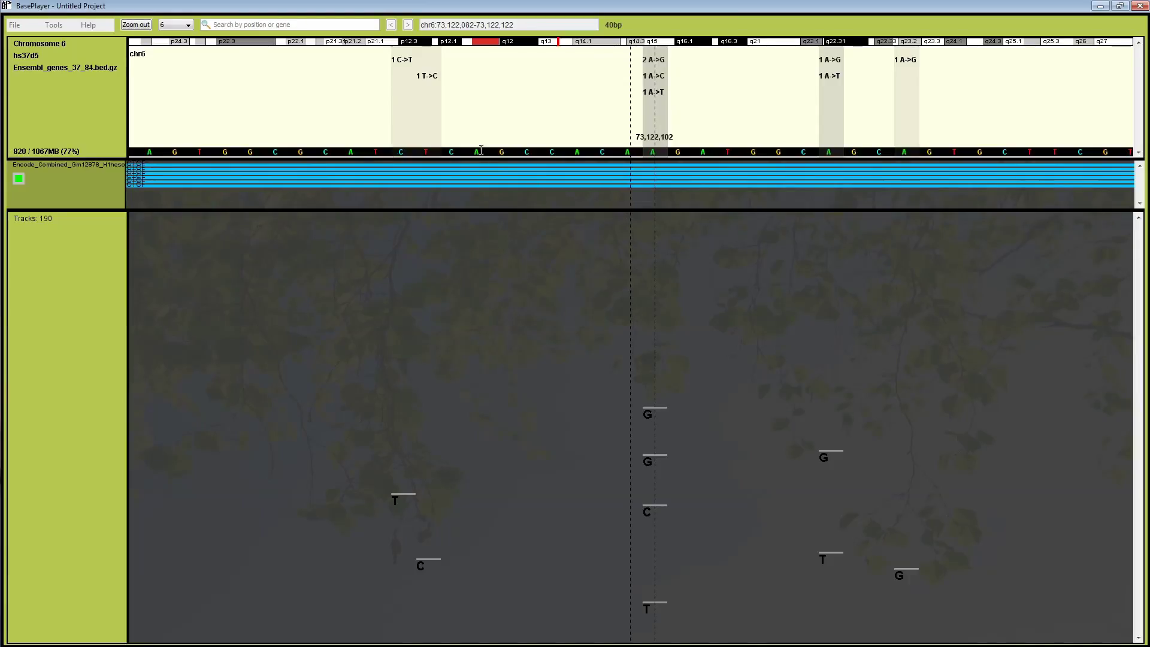
drag(739, 72, 737, 72)
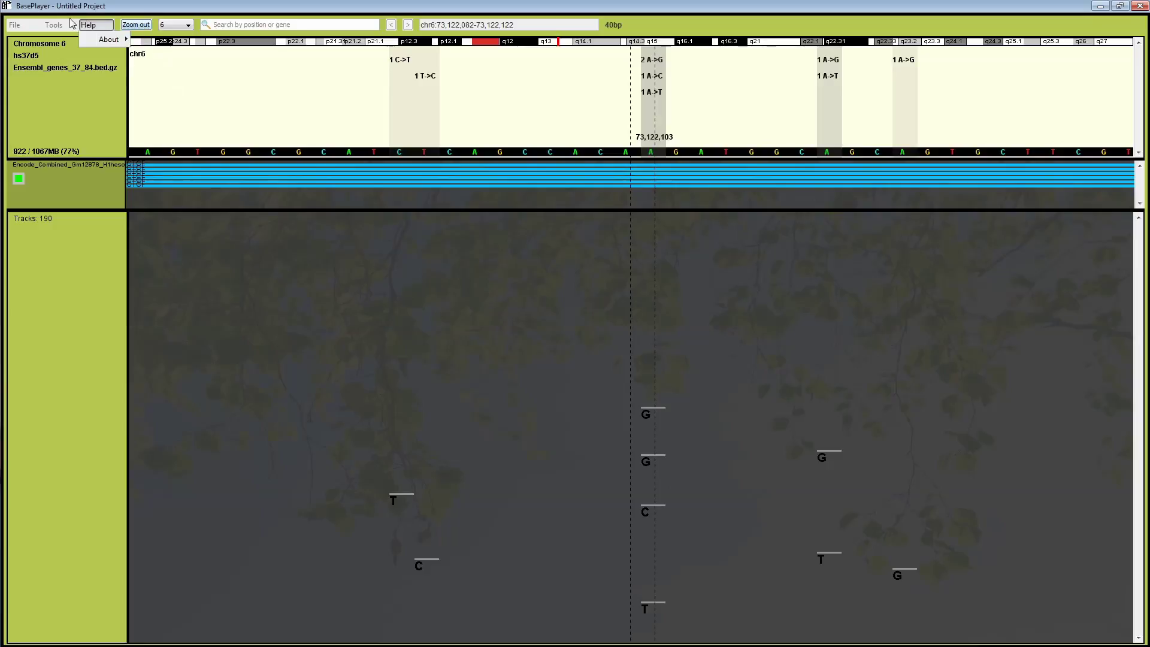
List the individual variants of the 6:73,122,092 cluster and inspect the reads around the A->G variant at 6:73,122,110 across 40 bp
click(54, 25)
click(63, 37)
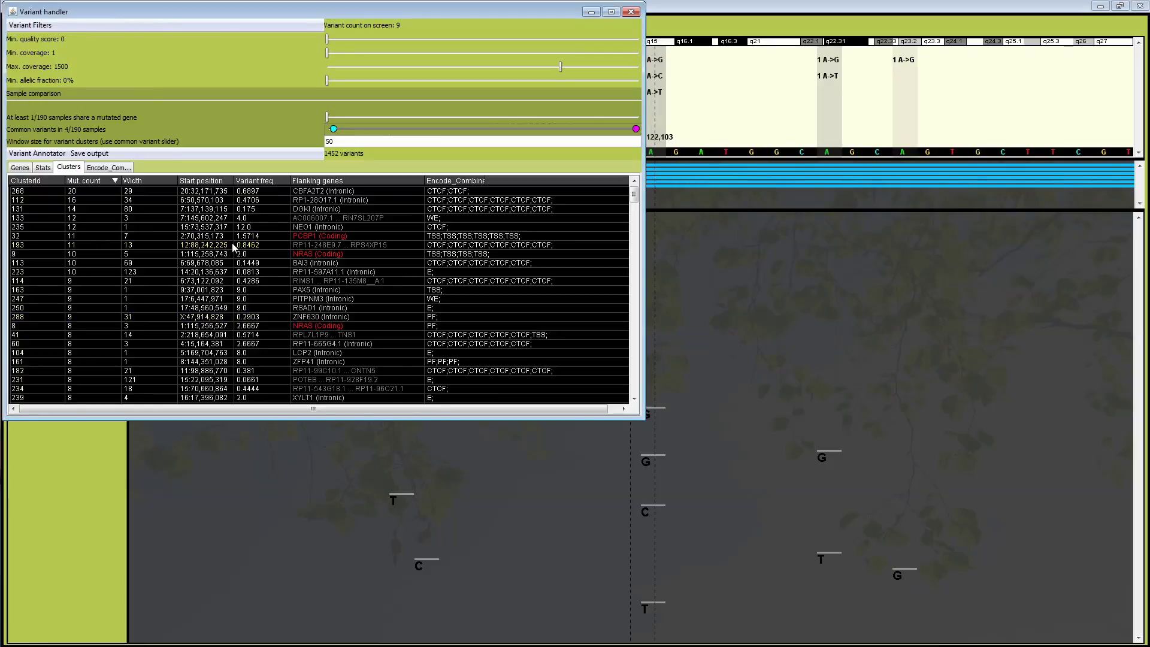
click(230, 280)
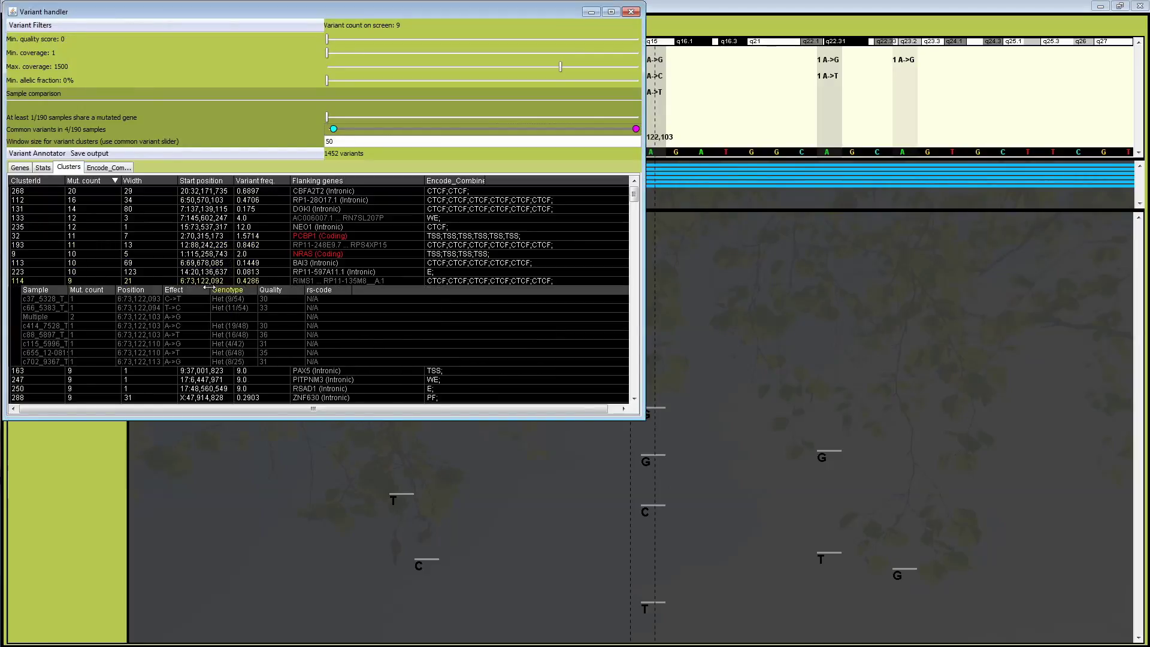
click(129, 345)
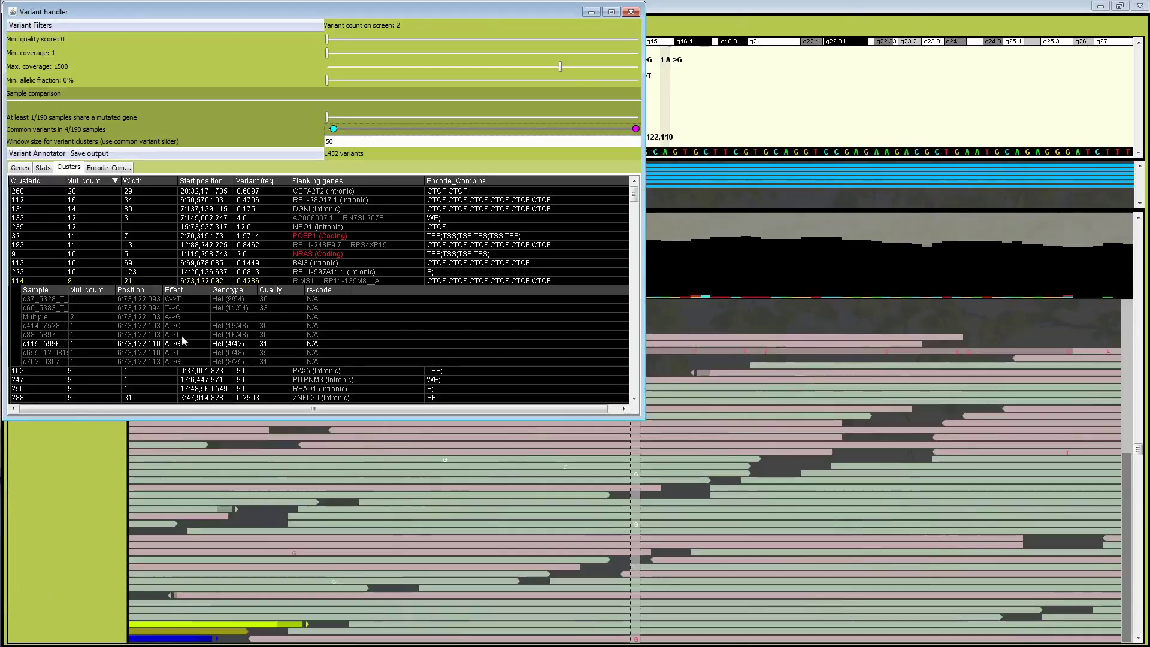
click(907, 370)
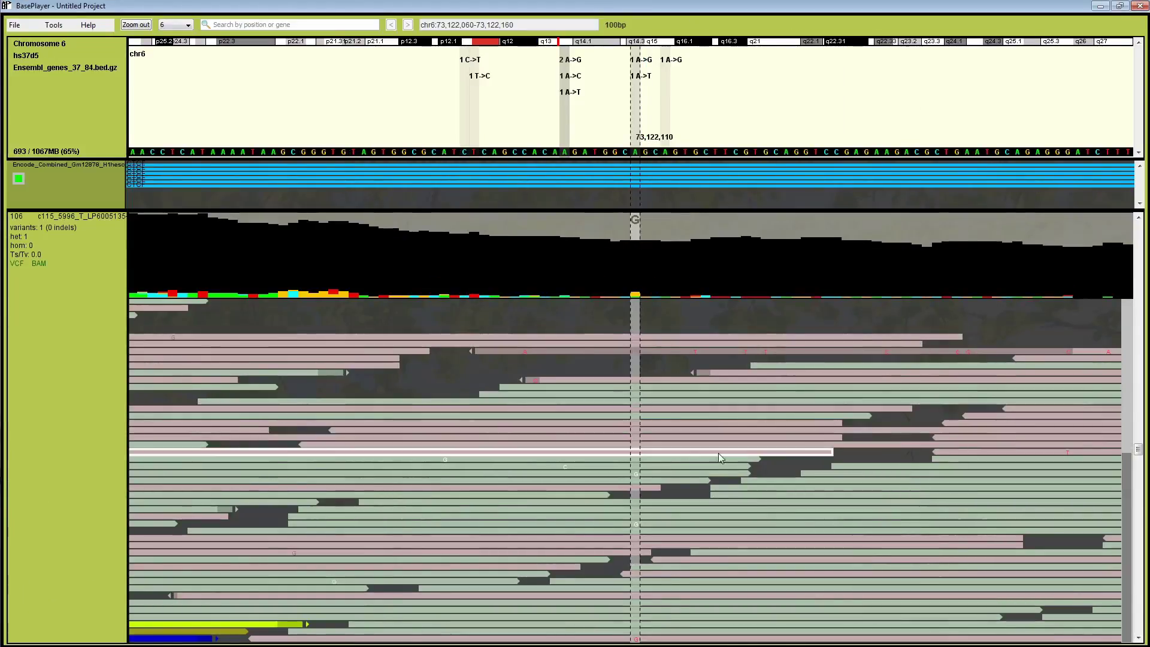
drag(581, 415, 705, 468)
scroll(671, 490, up, 5)
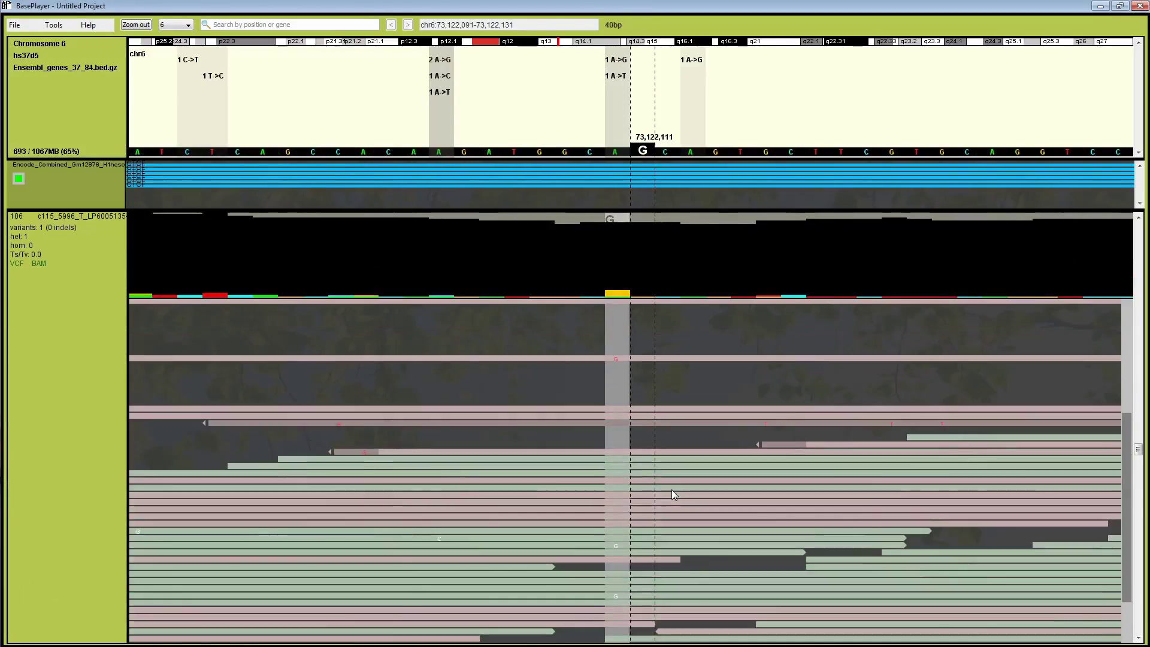
Widen the view to about 216 bp around the cluster and show the variants of many samples, from track 106 onward
scroll(620, 372, down, 5)
drag(700, 410, 629, 410)
scroll(823, 372, down, 5)
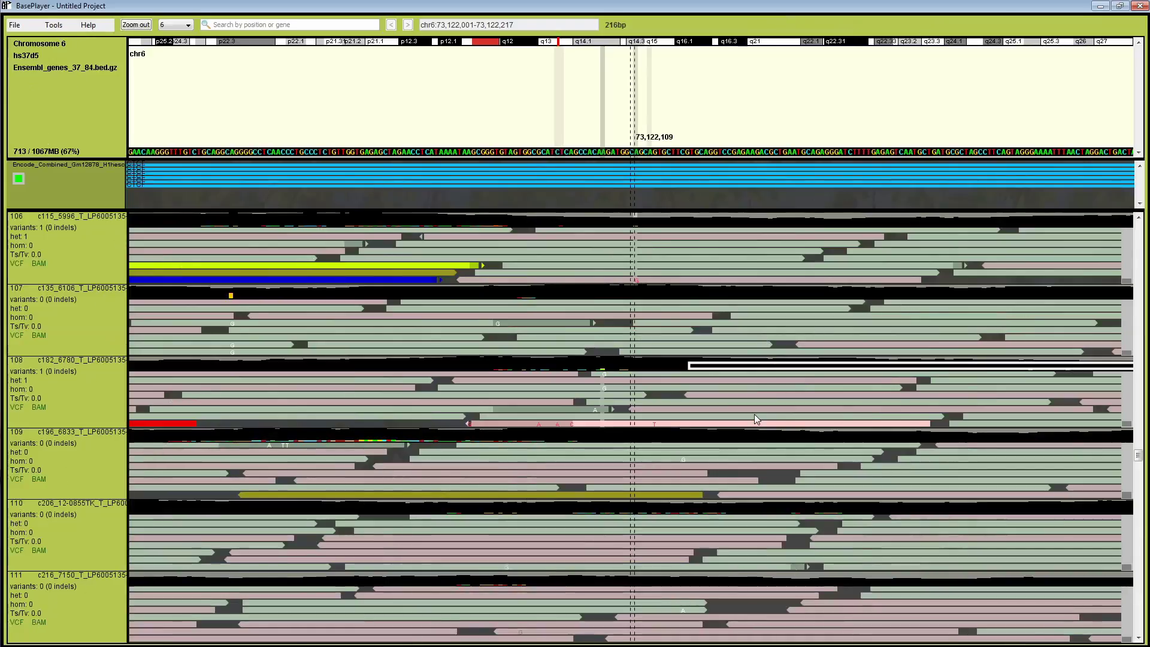
scroll(887, 273, down, 5)
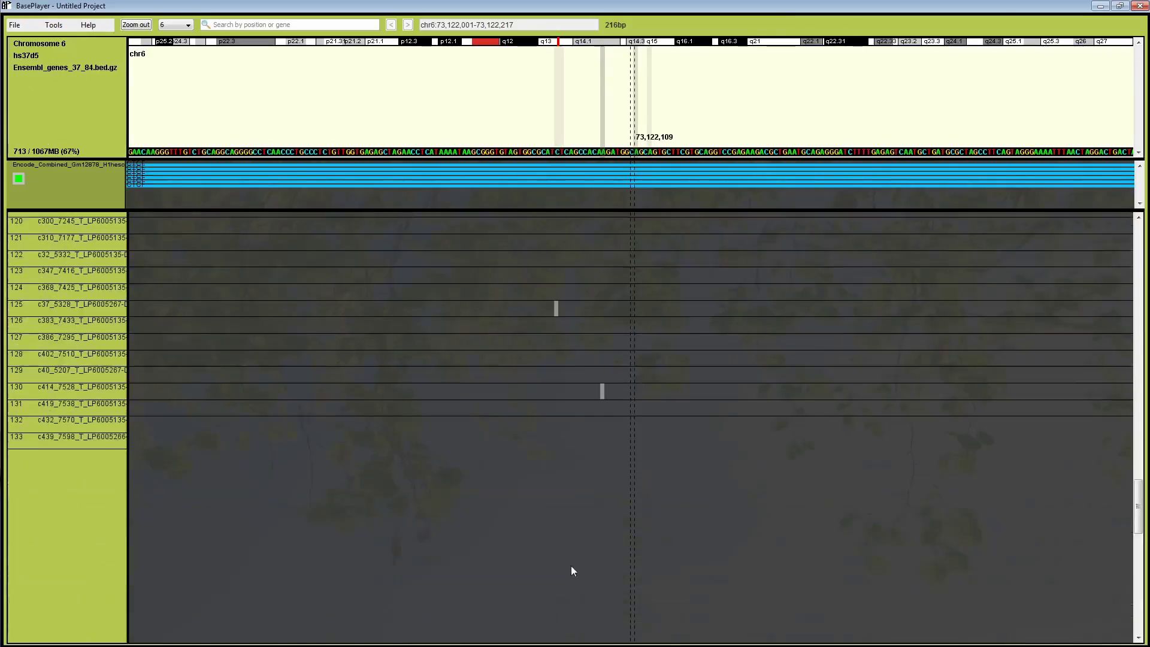
click(52, 26)
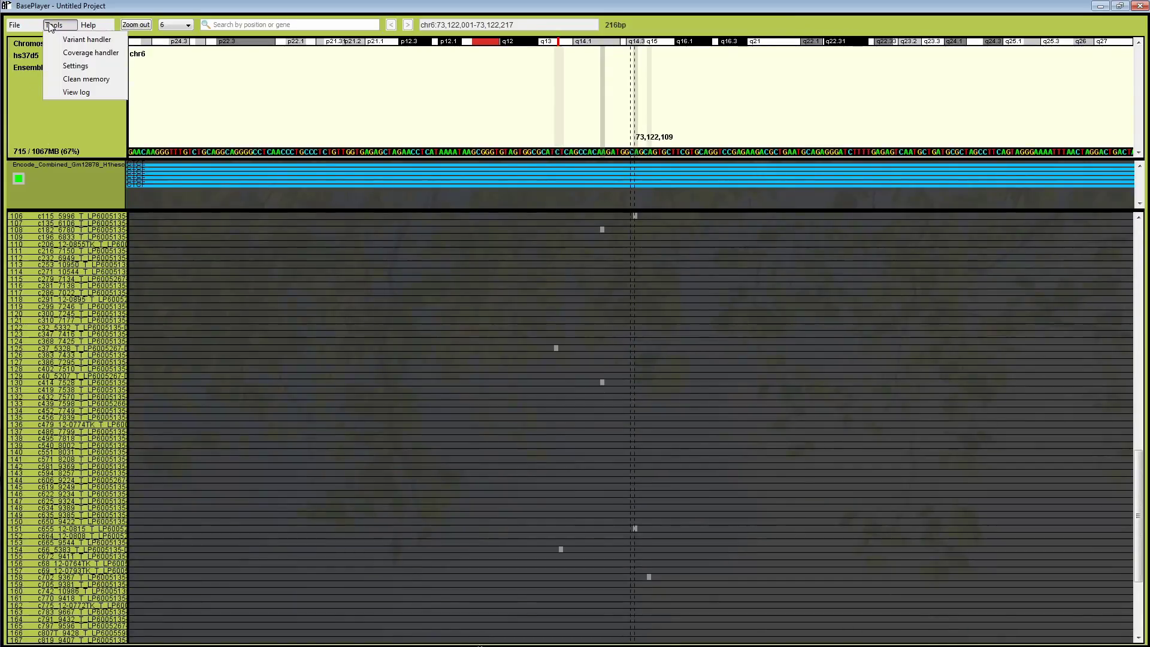
click(479, 646)
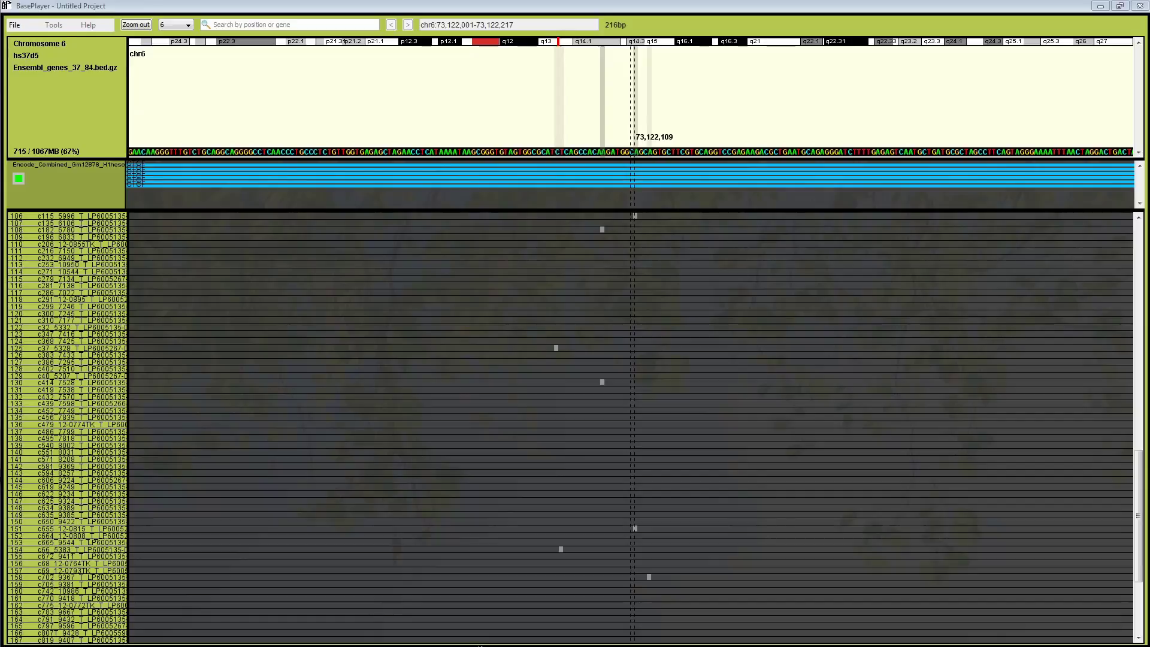
Add the SELEX_HITS.bed.gz track and give it enough height to show the motif logos
click(16, 25)
click(31, 49)
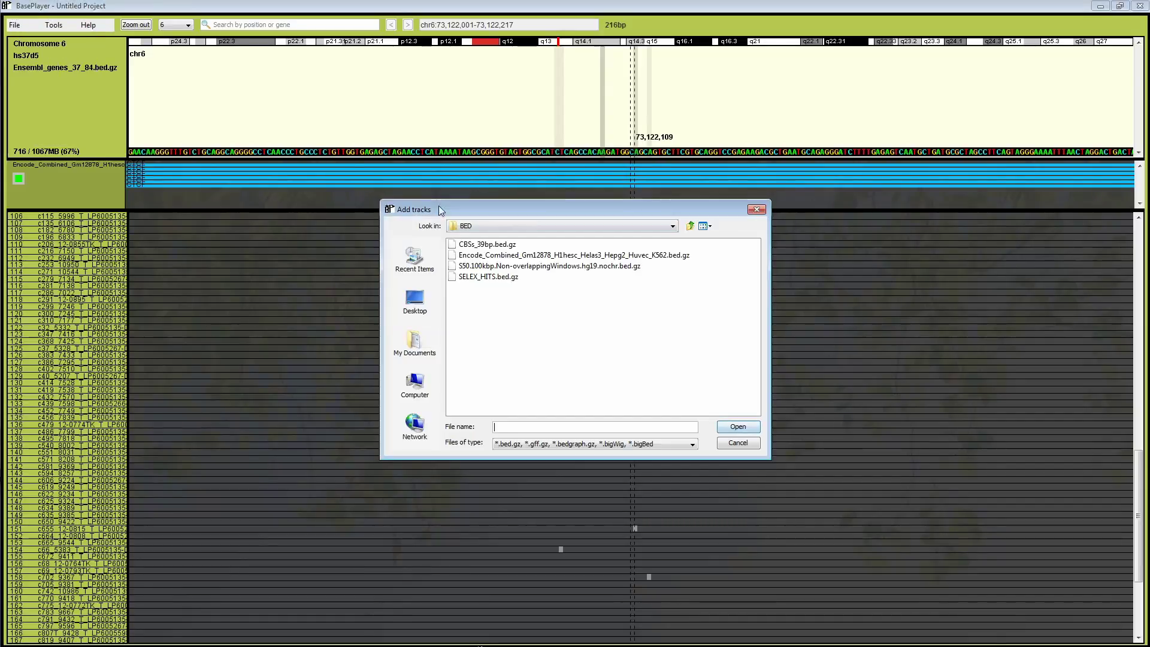
double_click(489, 278)
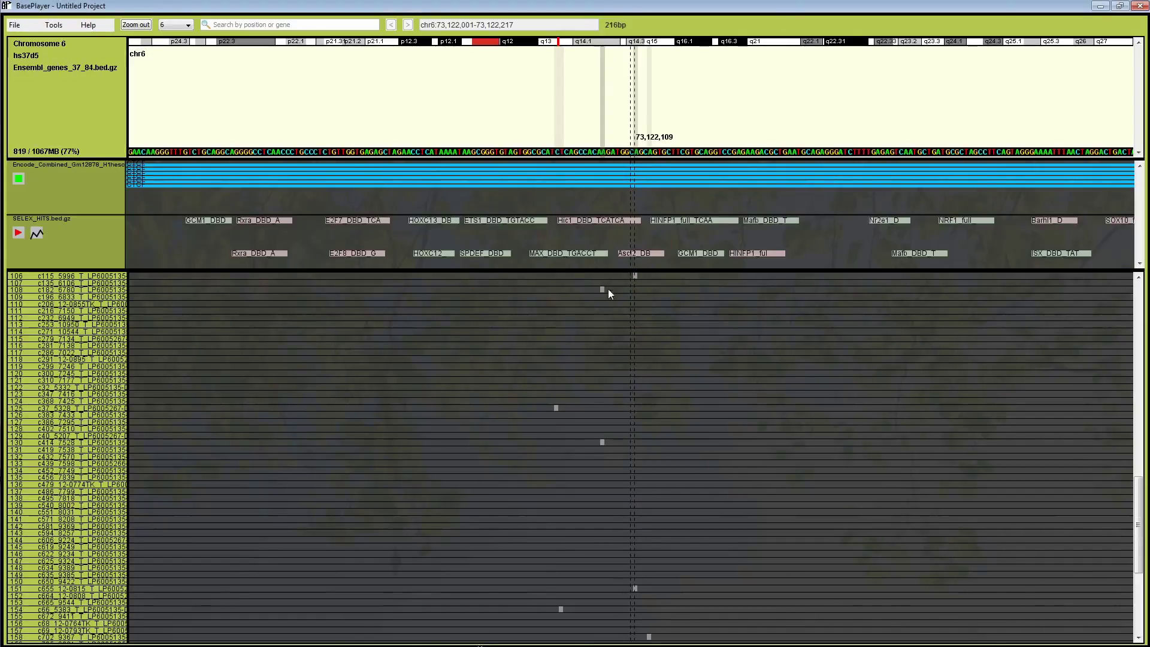
drag(609, 272, 608, 304)
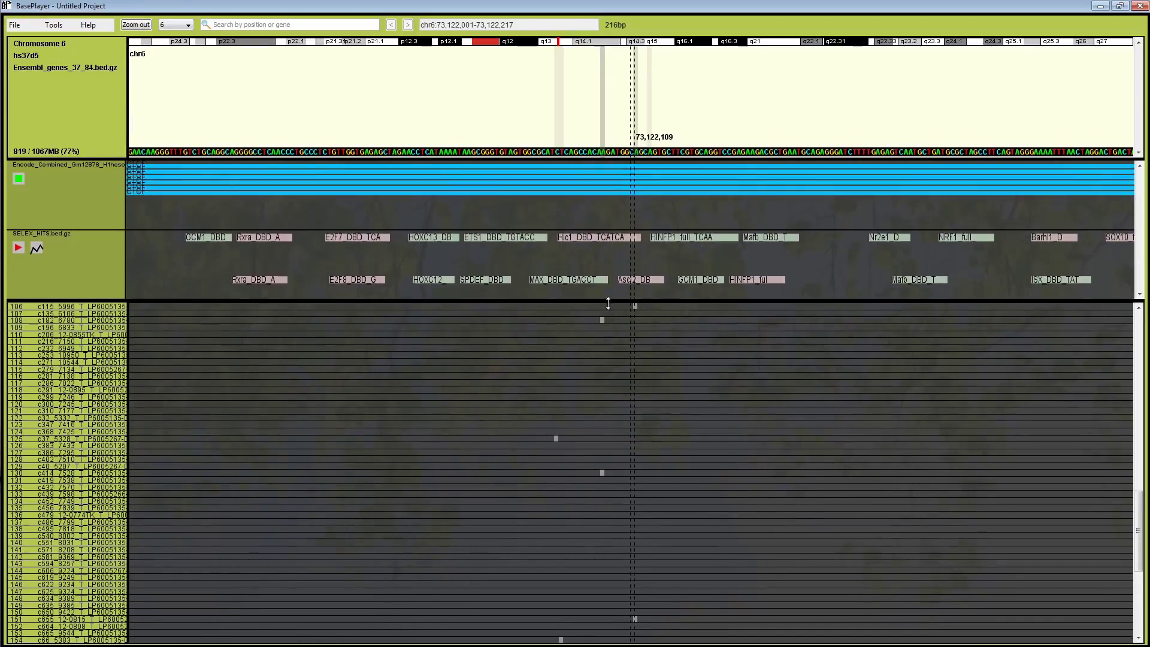
drag(614, 229, 614, 191)
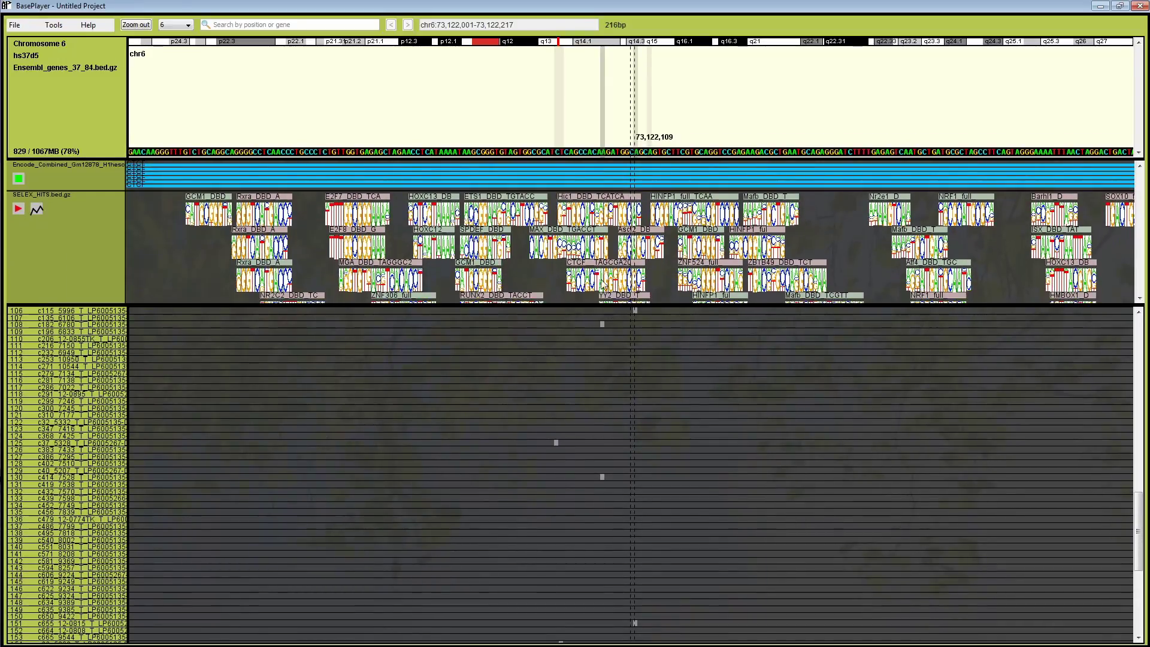
Show the cluster in all 190 samples across 40 bp and examine the CTCF motif against the variants at 73,122,103
drag(547, 352, 674, 416)
mouse_move(532, 235)
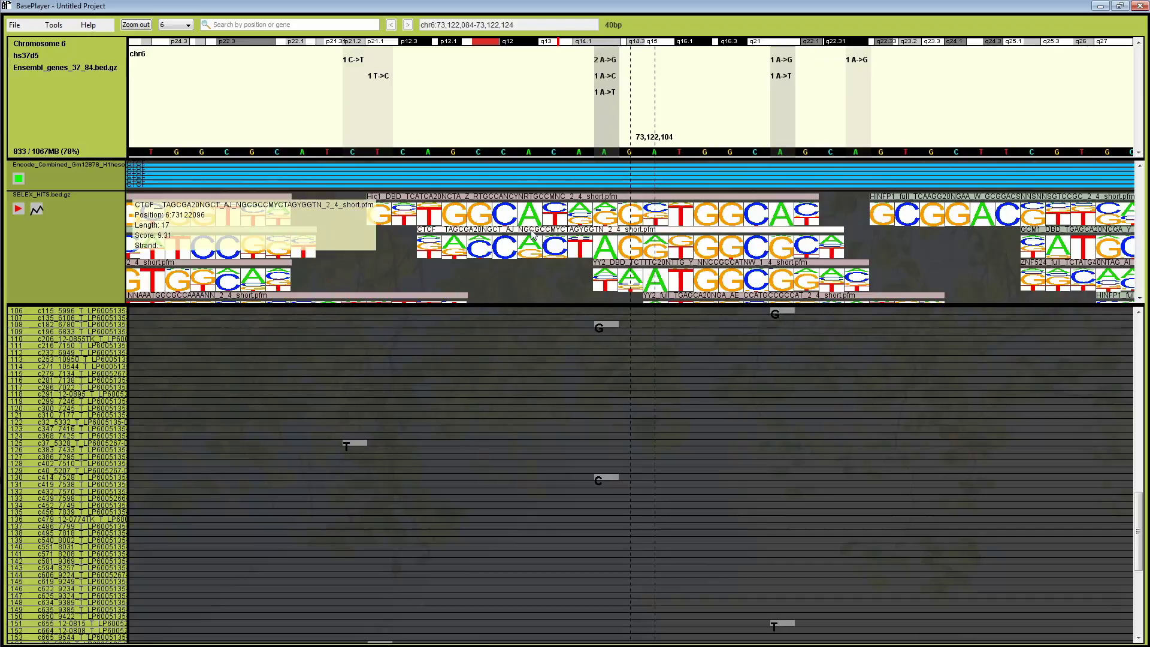
drag(670, 404, 703, 419)
scroll(709, 486, down, 5)
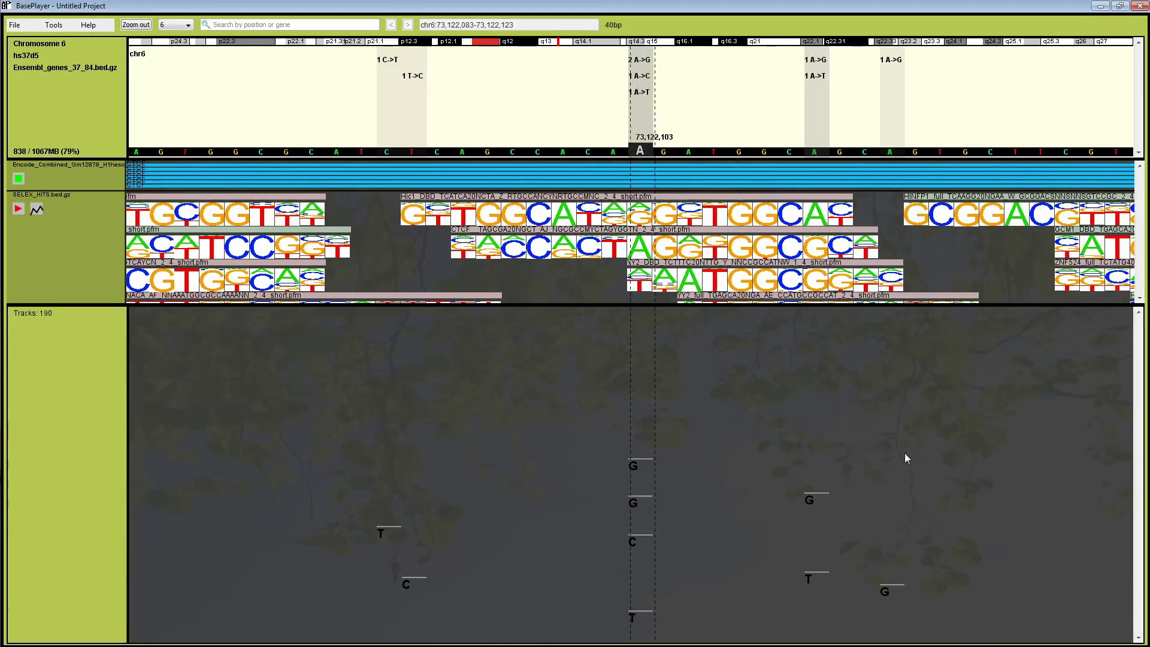
drag(784, 479, 788, 479)
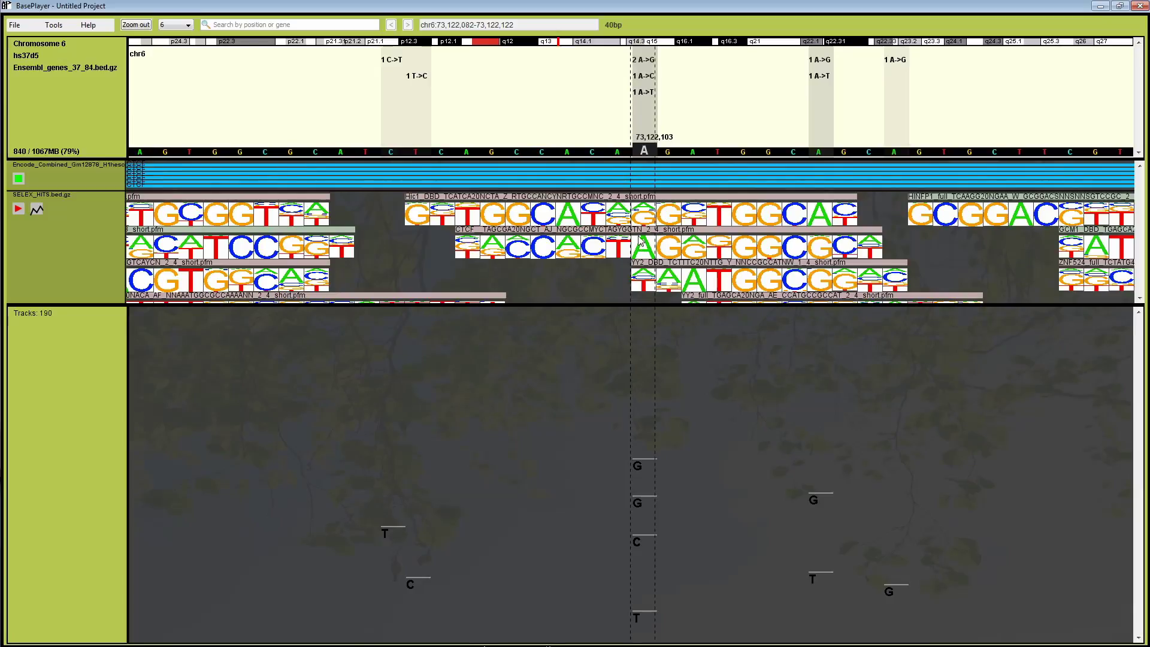
mouse_move(644, 234)
Show the regulatory regions and genes around the cluster, then the whole of chromosome 6
scroll(935, 251, down, 5)
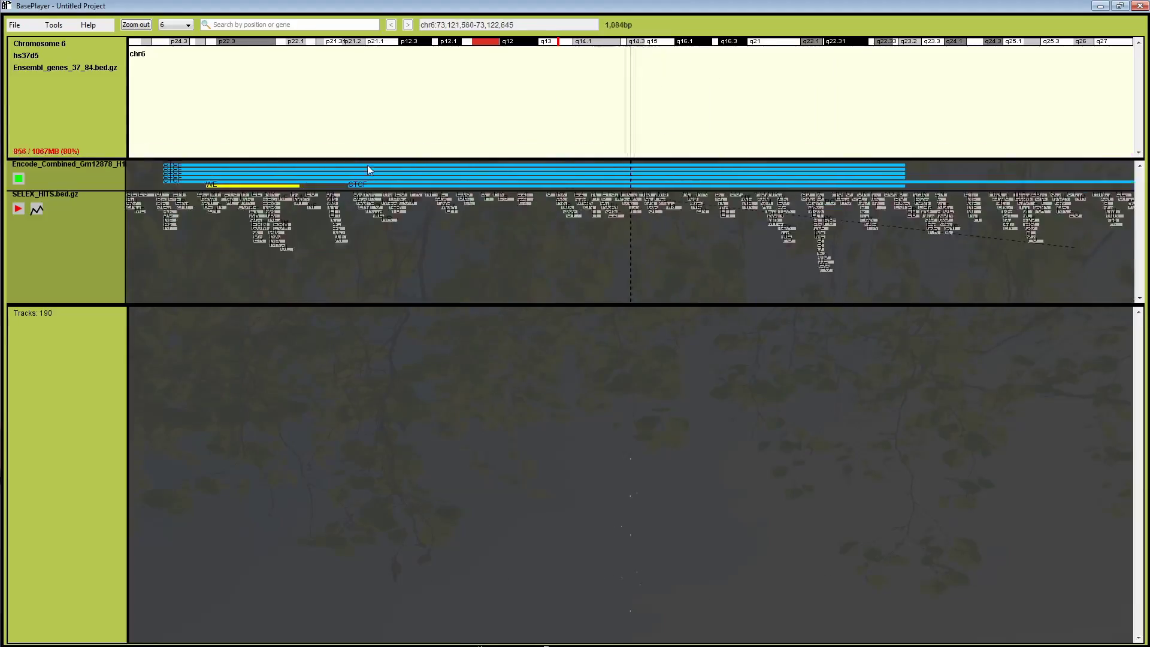
scroll(970, 237, down, 2)
scroll(1016, 264, down, 6)
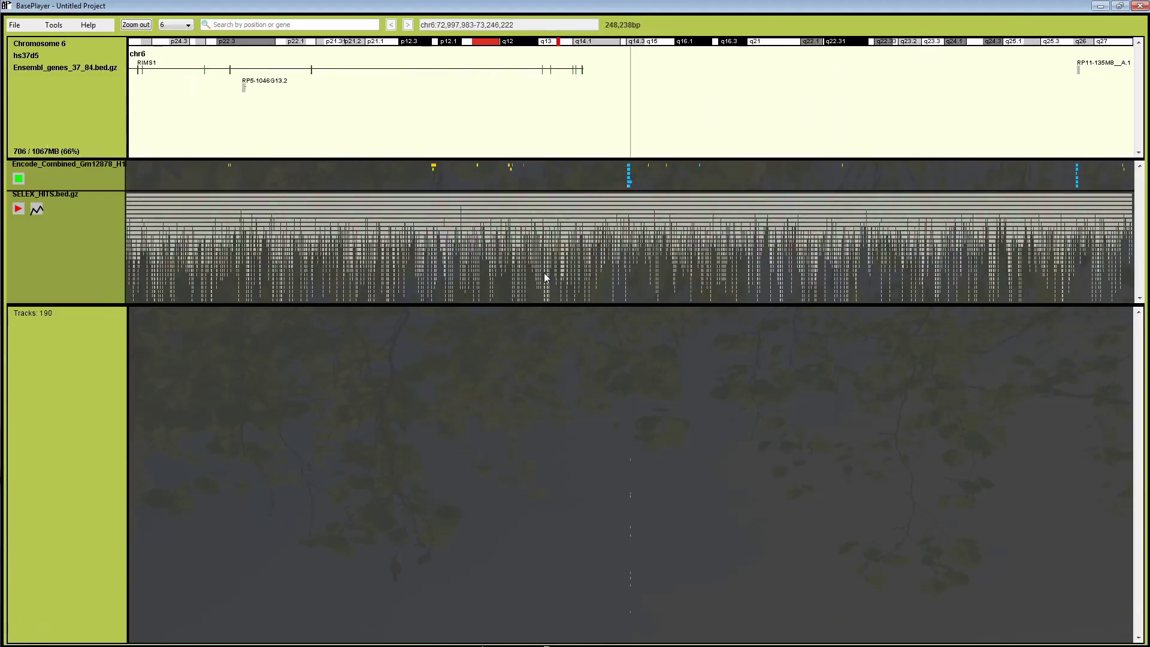
click(136, 25)
Reopen the variant cluster list and look over the clusters with the added SELEX_HITS.bed column
click(53, 24)
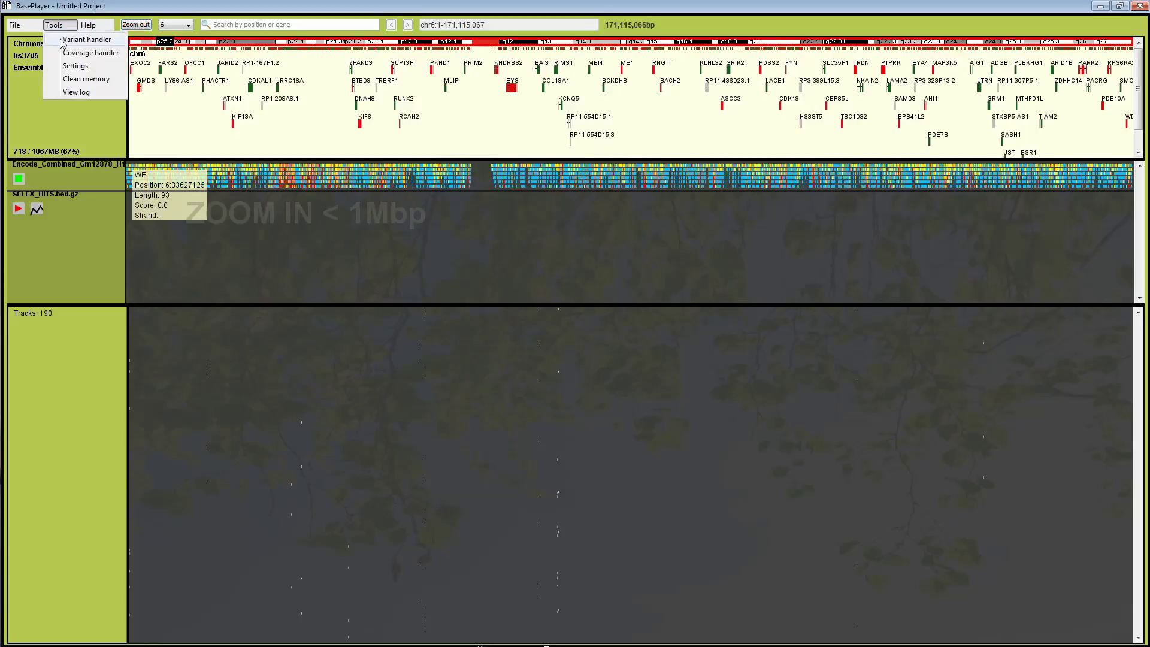
click(60, 42)
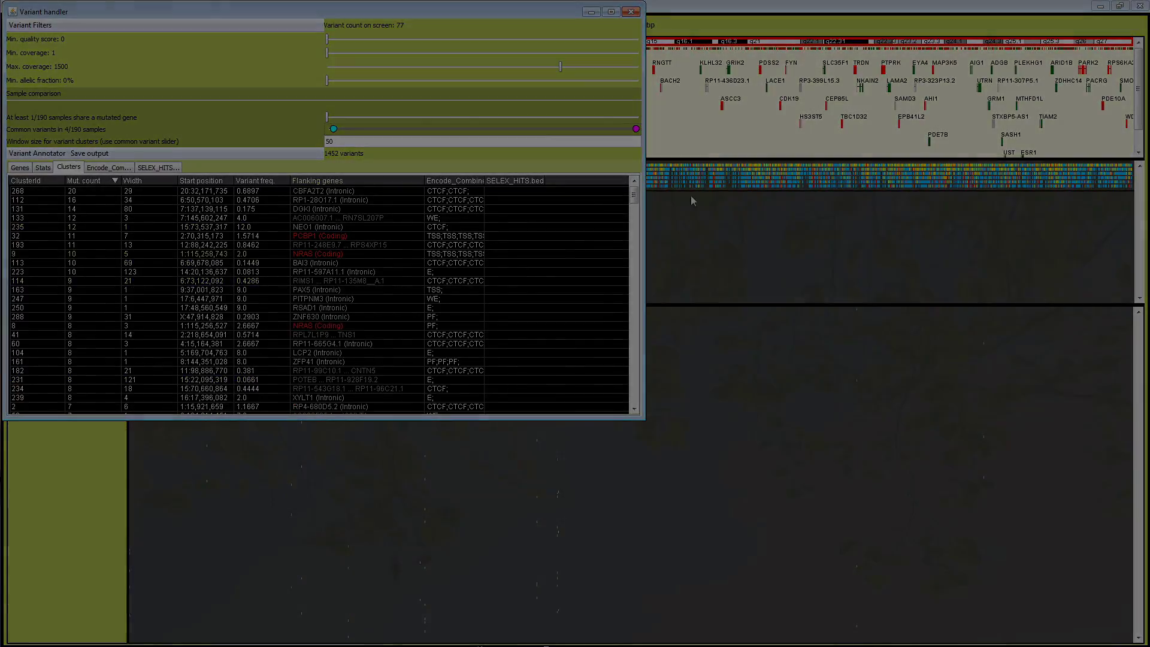
drag(634, 194, 636, 343)
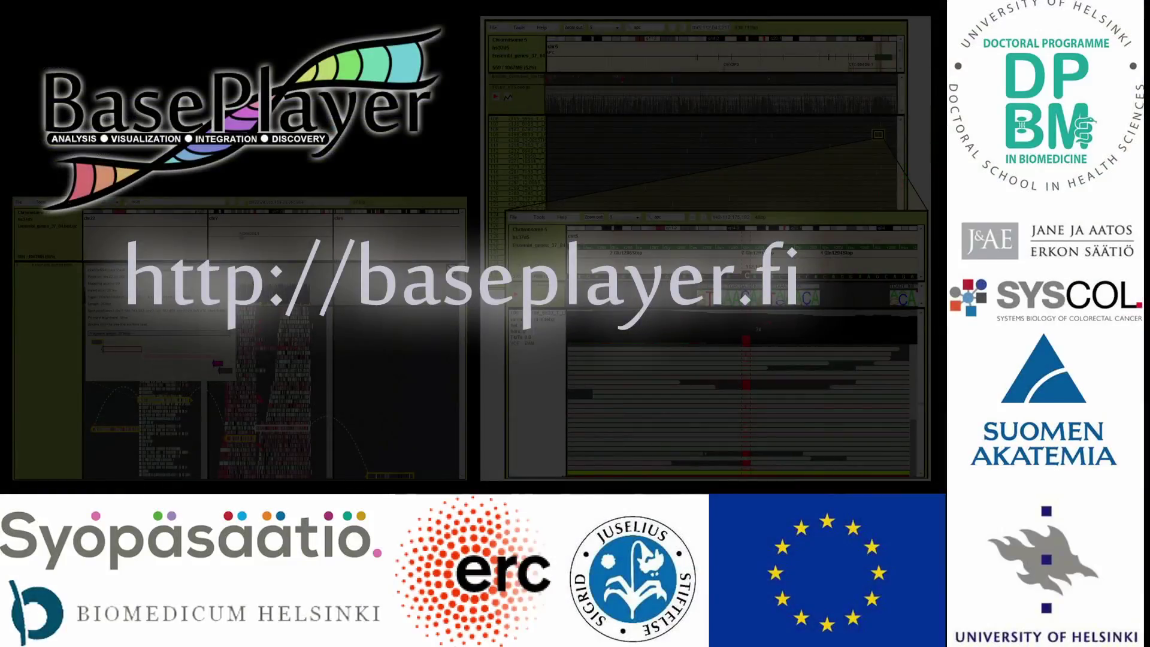